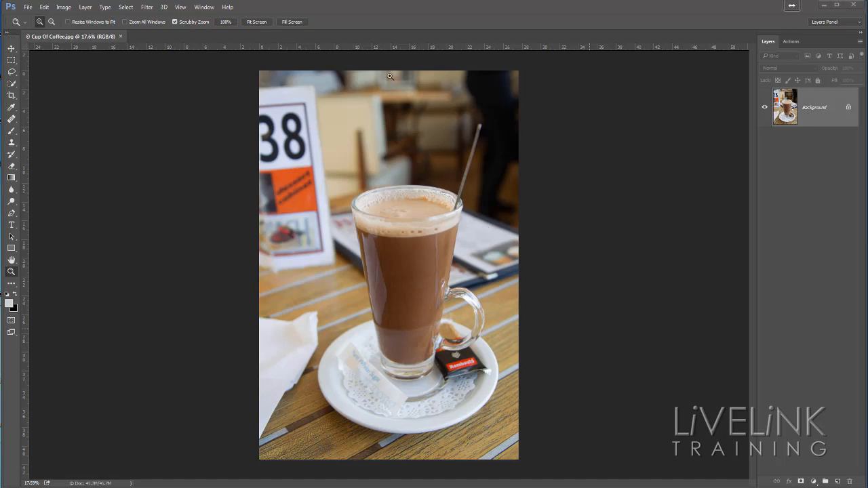
Step: Resize the image proportionally to a height of 1000 pixels with automatic resampling
left_click(63, 8)
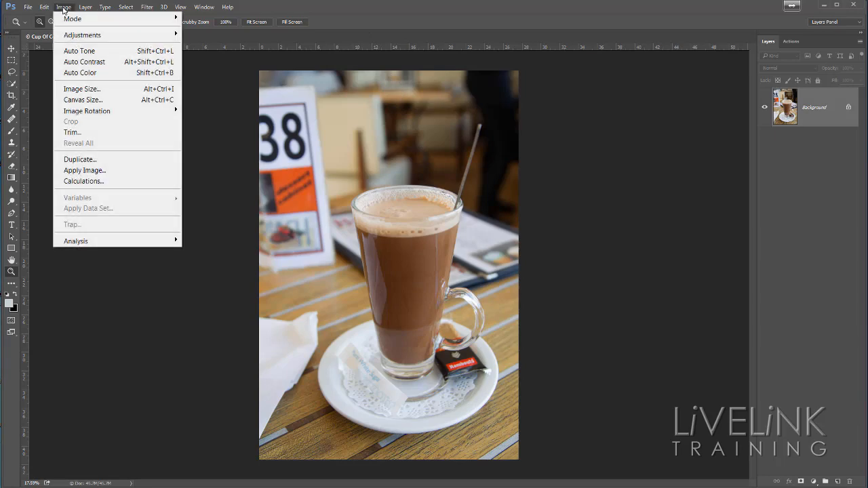
left_click(95, 89)
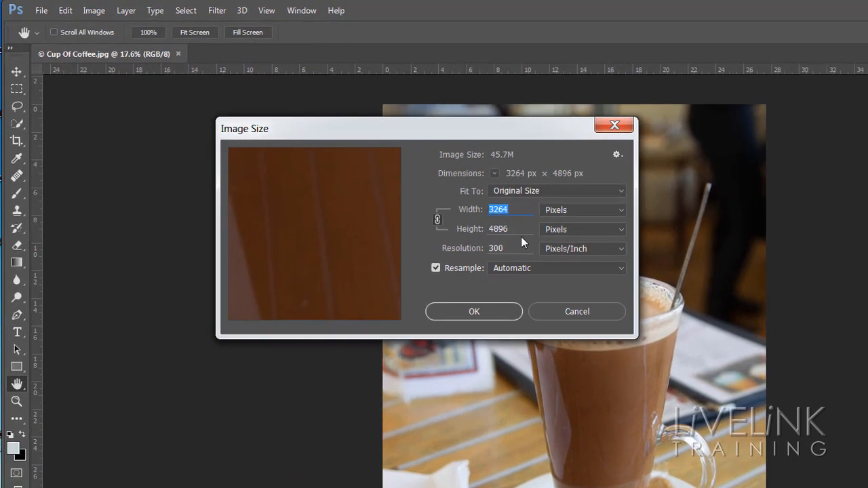
left_click_drag(512, 228, 479, 226)
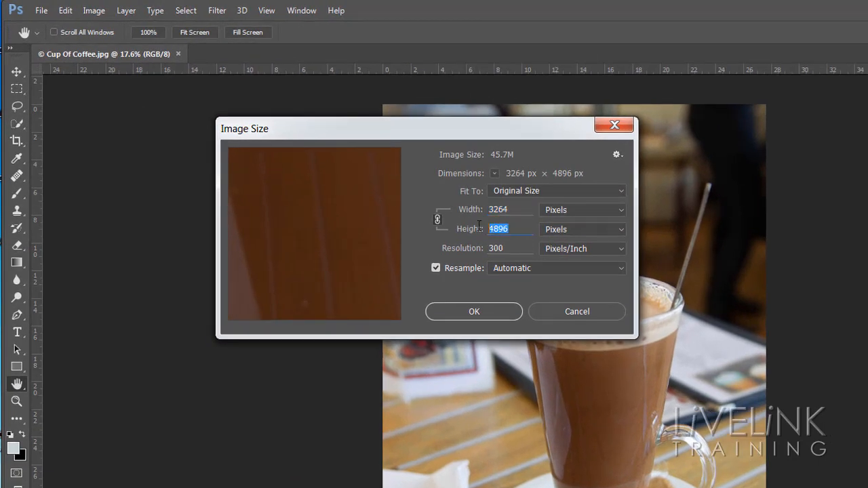
type("100")
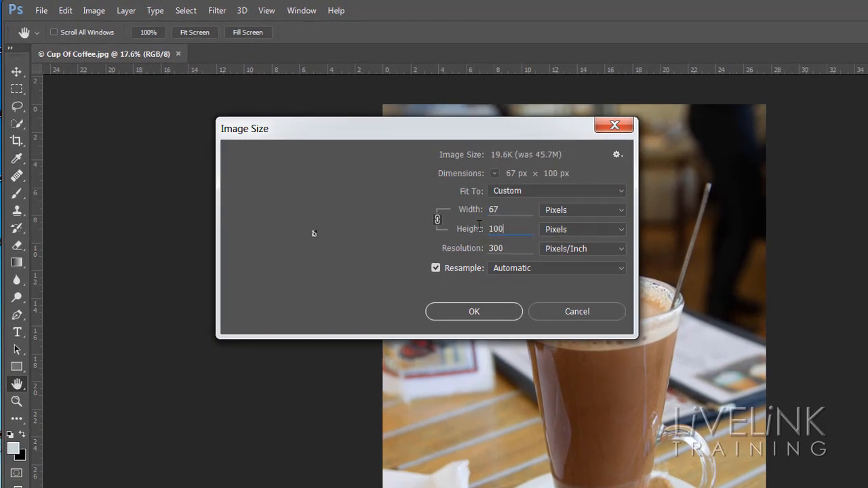
type("0")
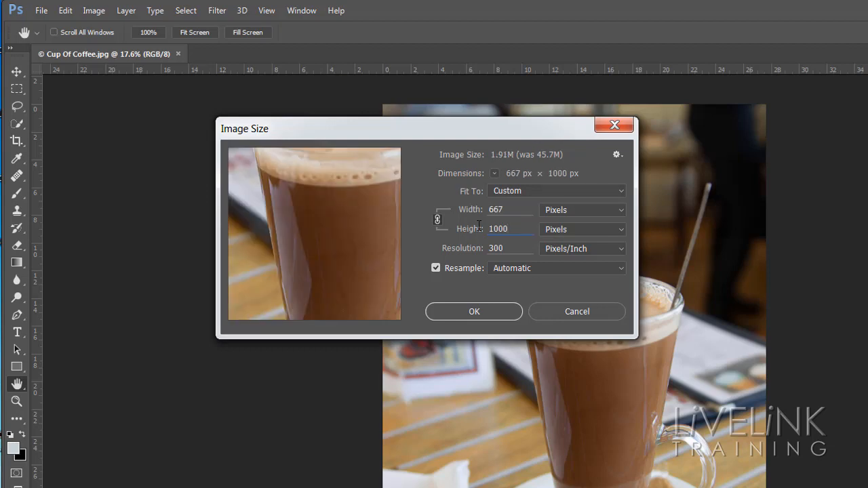
left_click(474, 311)
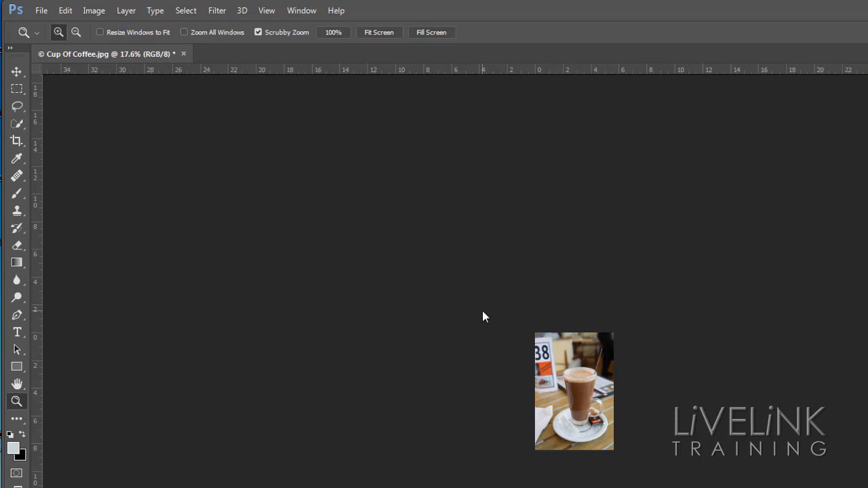
left_click(482, 311)
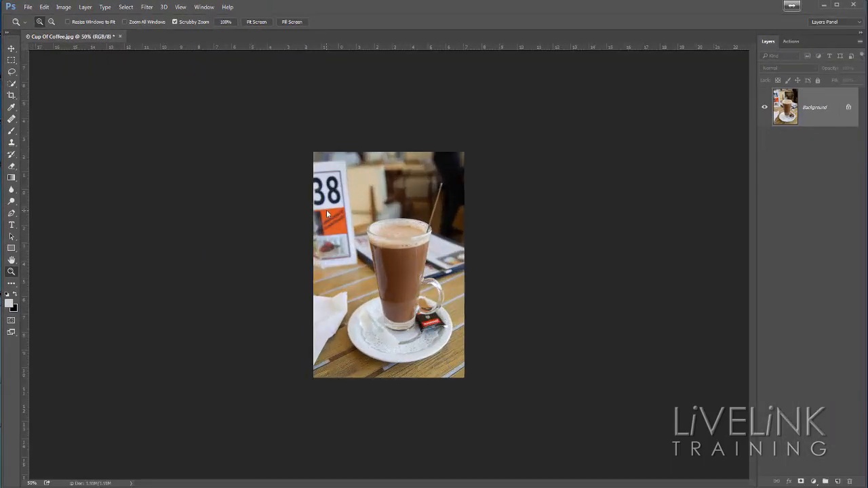
left_click(326, 214)
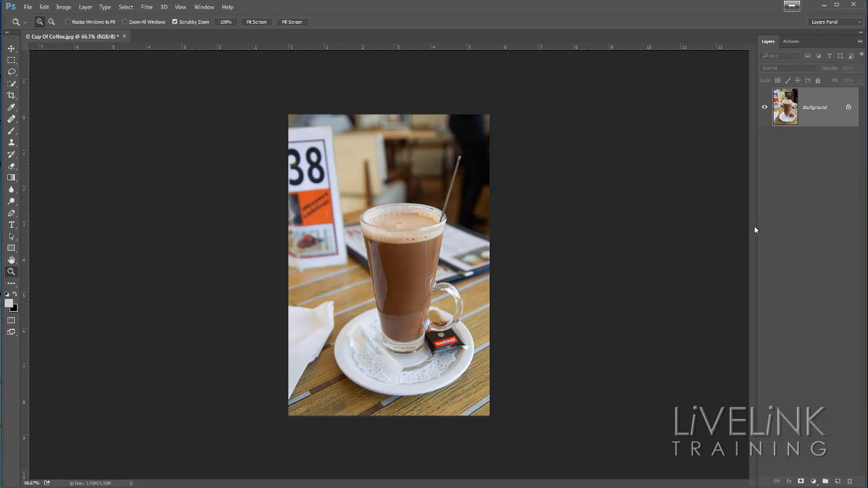
Step: Duplicate the Background layer and name the copy Photocopy
key("ctrl+j")
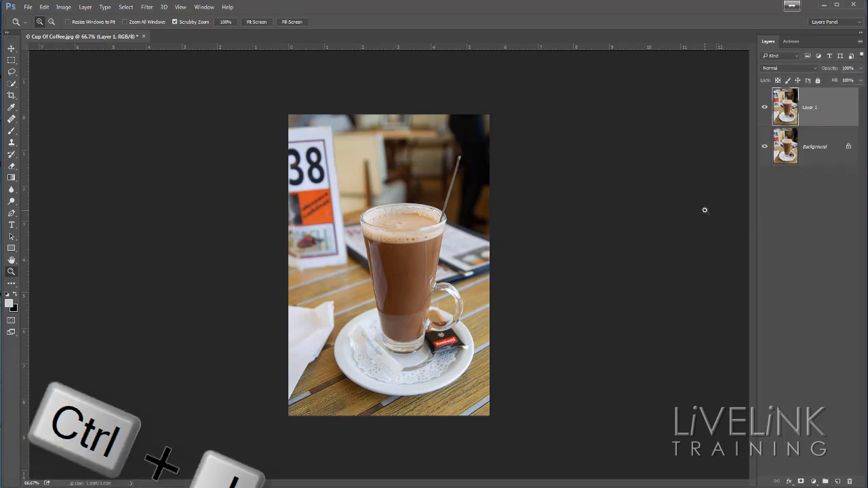
double_click(809, 108)
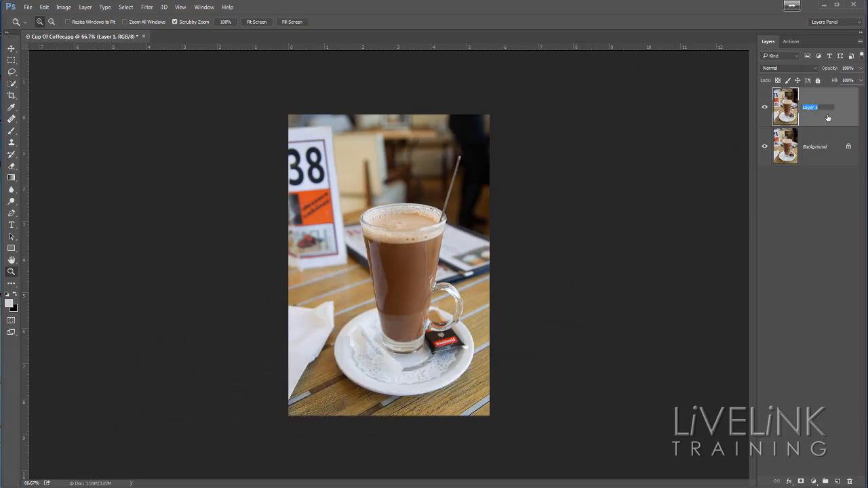
type("Photo")
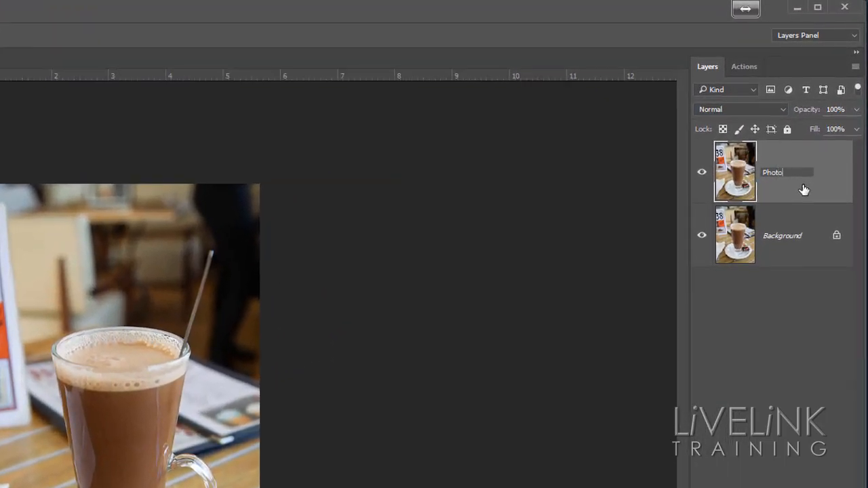
type("copy")
left_click(796, 299)
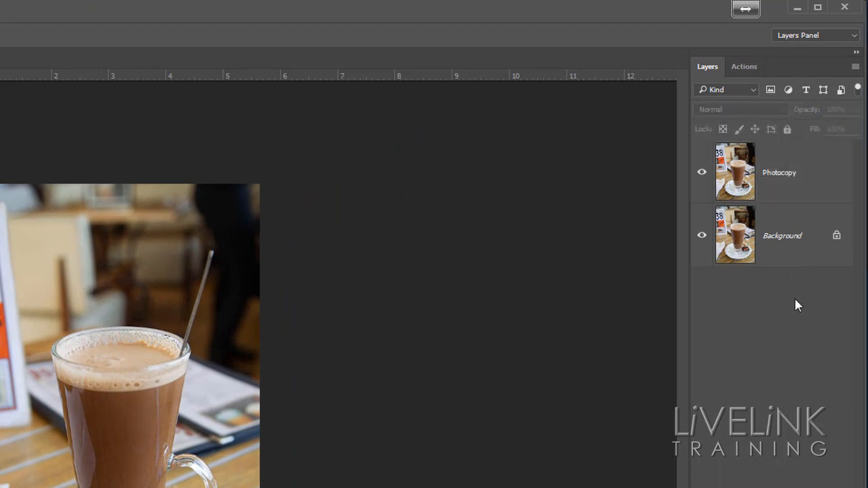
Step: Apply the Photocopy sketch filter from the Filter Gallery to the Photocopy layer with Detail 1 and Darkness 50
left_click(816, 180)
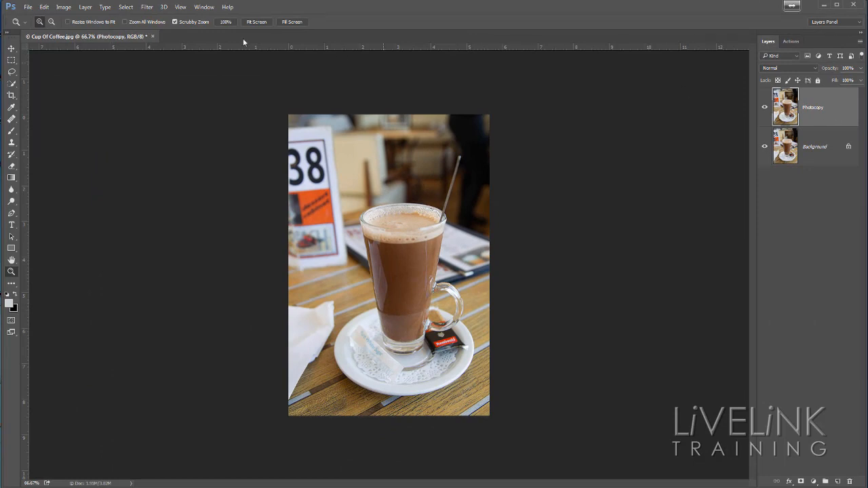
left_click(147, 7)
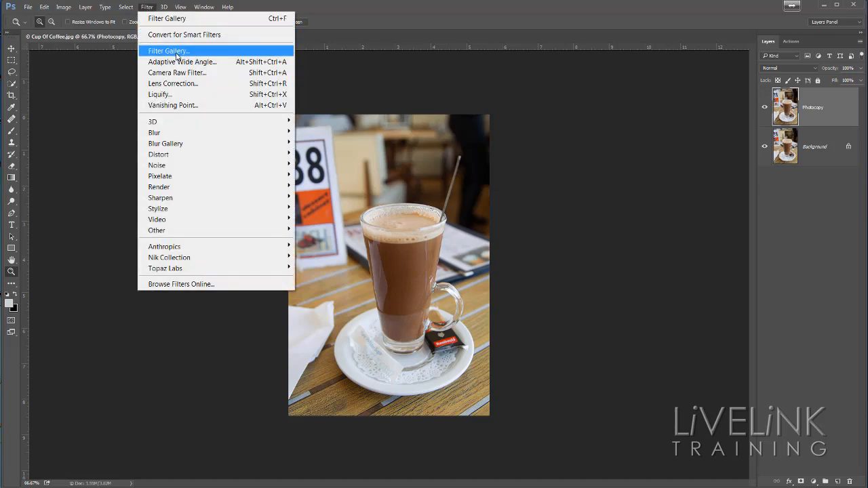
left_click(177, 52)
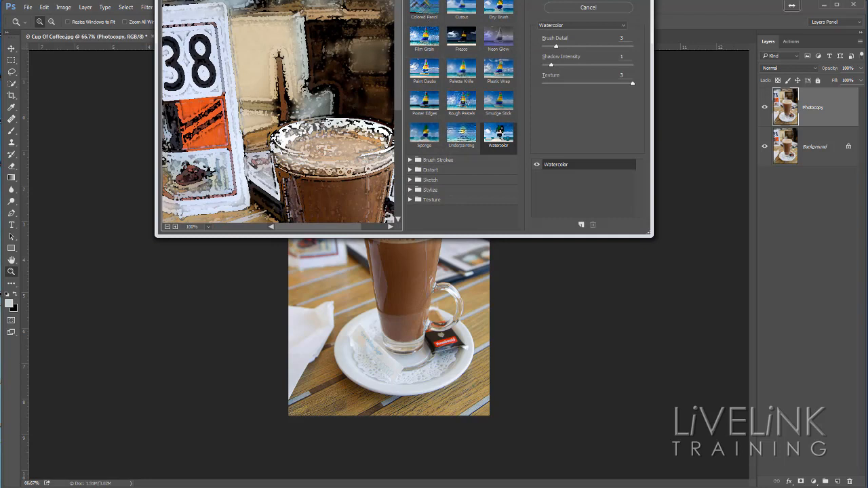
left_click(410, 2)
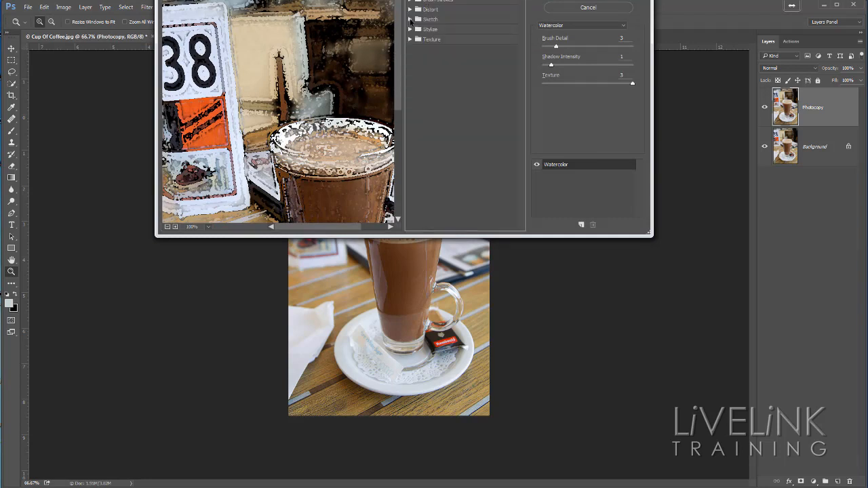
left_click(410, 19)
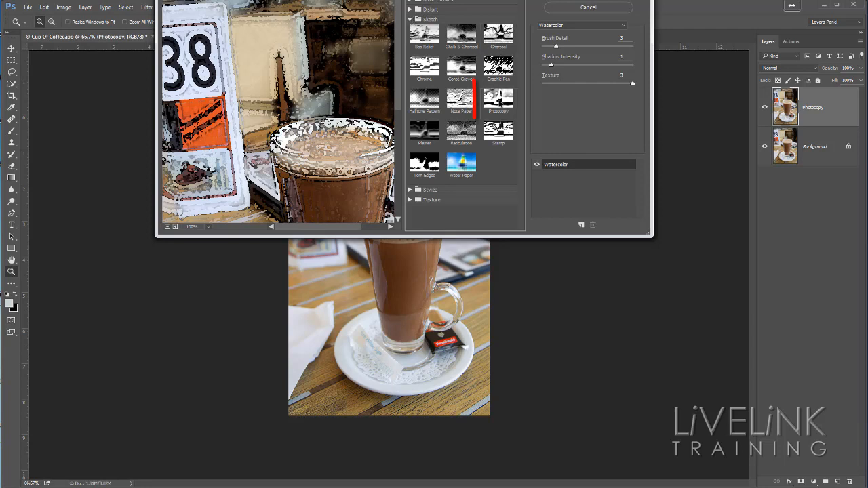
left_click(498, 98)
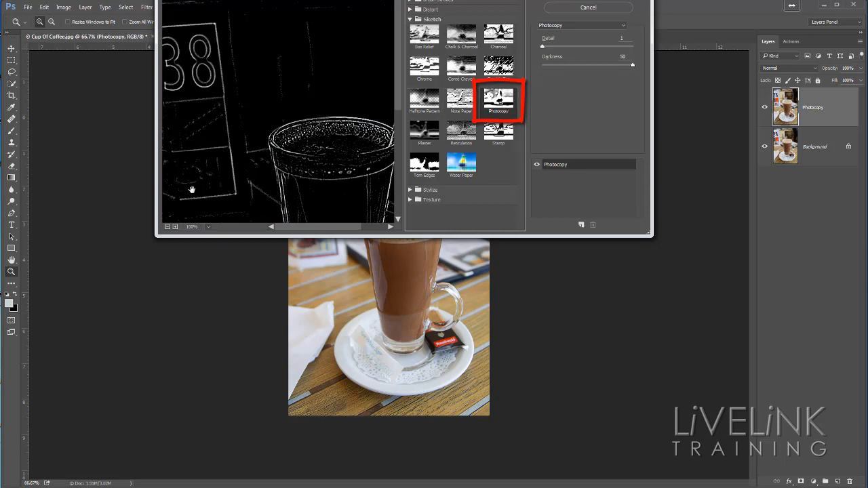
left_click(168, 228)
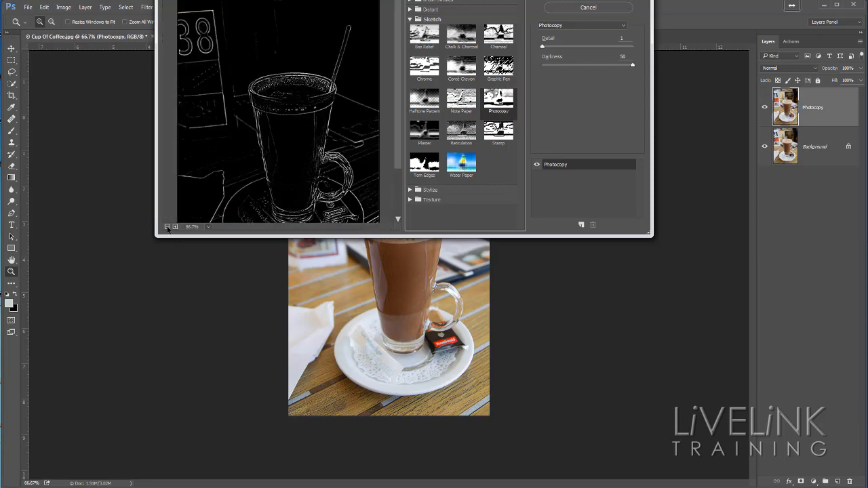
left_click(167, 228)
left_click(167, 227)
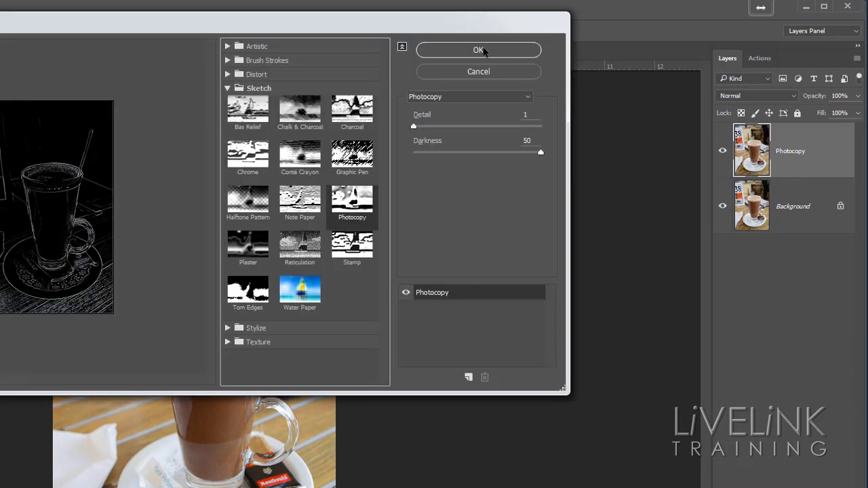
left_click(482, 51)
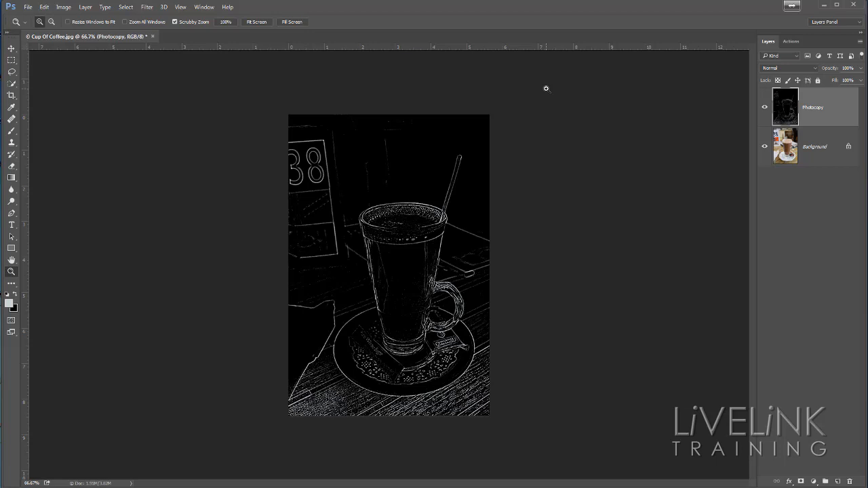
Step: Invert the Photocopy layer to dark lines on white and apply Auto Tone to it
key("ctrl+i")
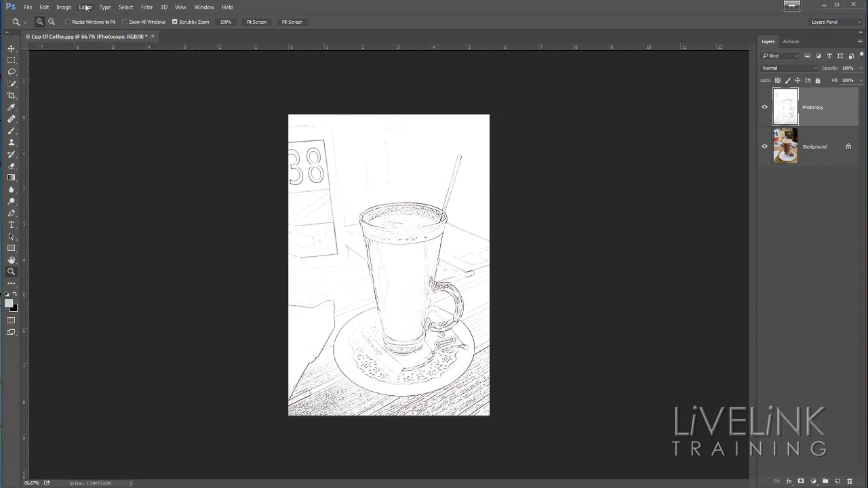
left_click(64, 7)
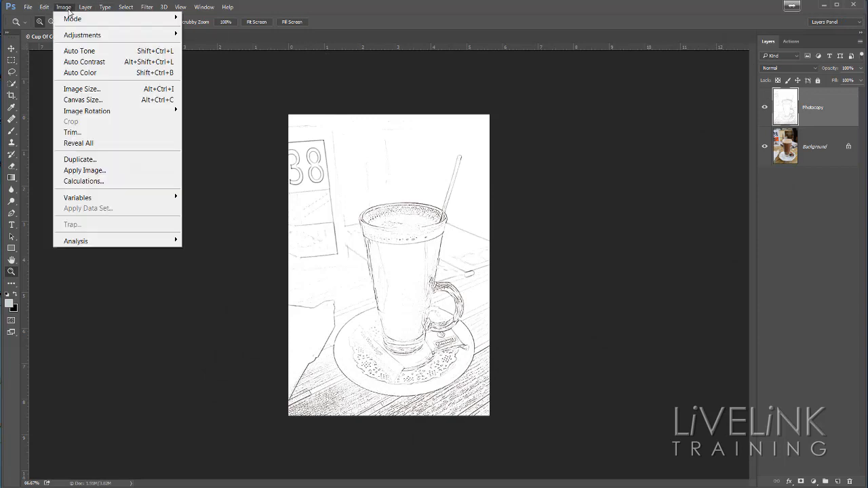
left_click(87, 52)
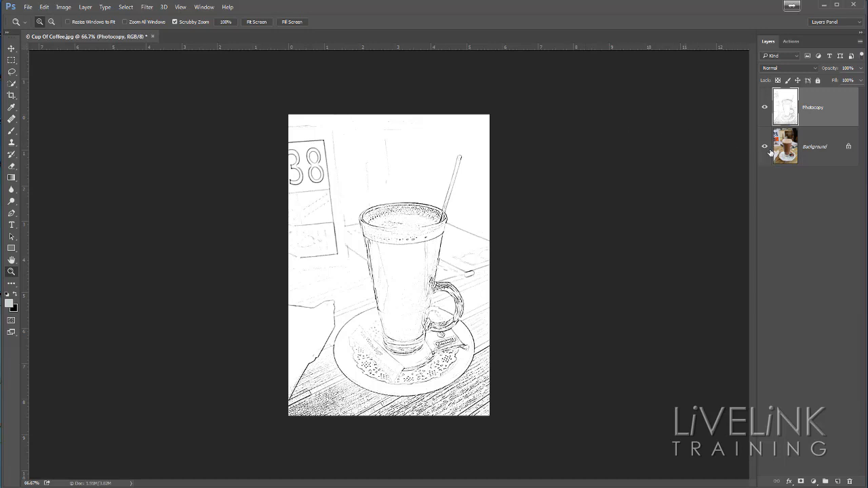
Step: Duplicate the Background layer again and name the copy Pallette Knife
left_click(816, 158)
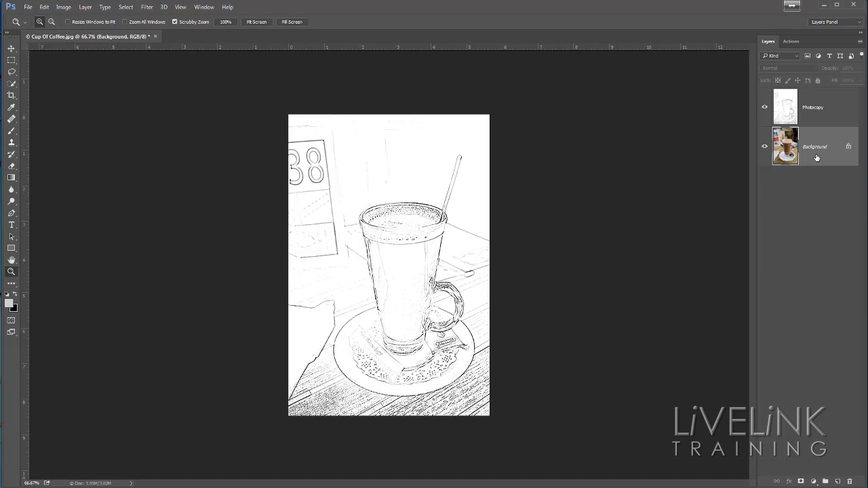
key("ctrl+j")
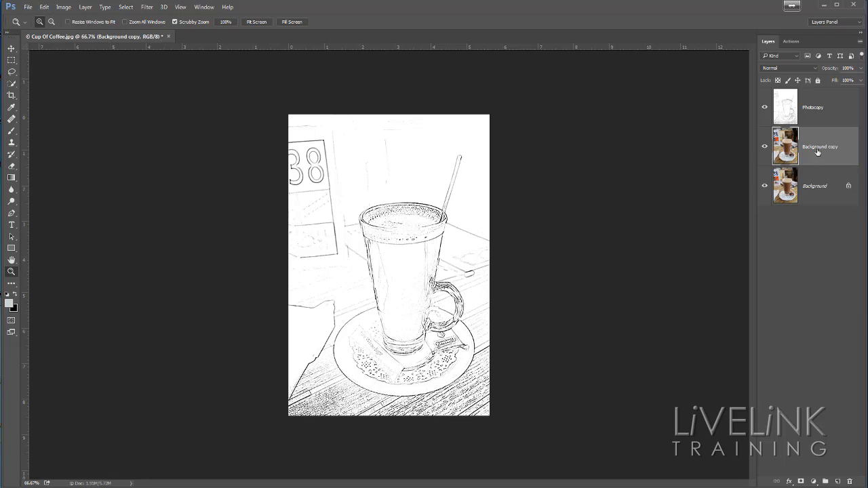
double_click(817, 147)
type("Pallette Knife")
key("Return")
Step: Apply the artistic Palette Knife filter to the Pallette Knife layer with Stroke Size 33, Stroke Detail 3 and Softness 5
left_click(147, 8)
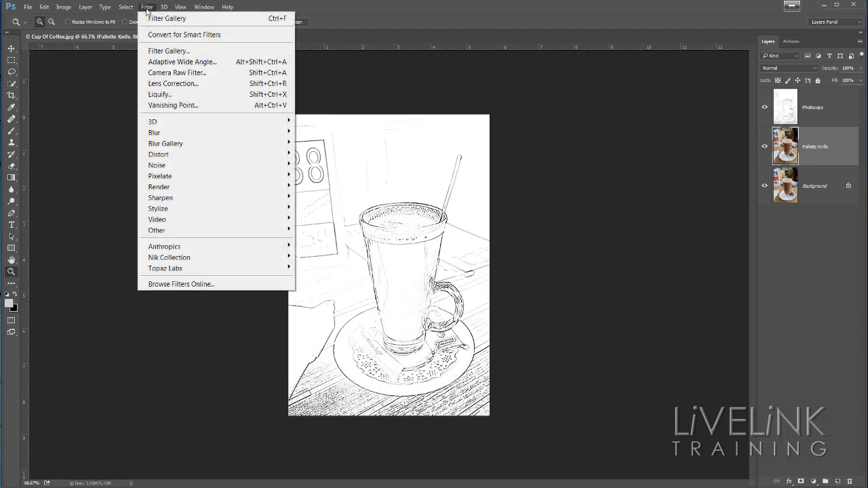
left_click(185, 51)
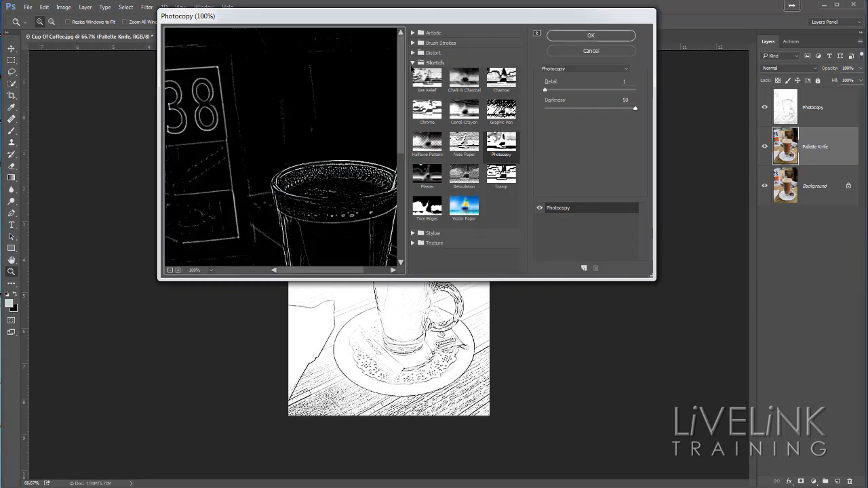
left_click(415, 63)
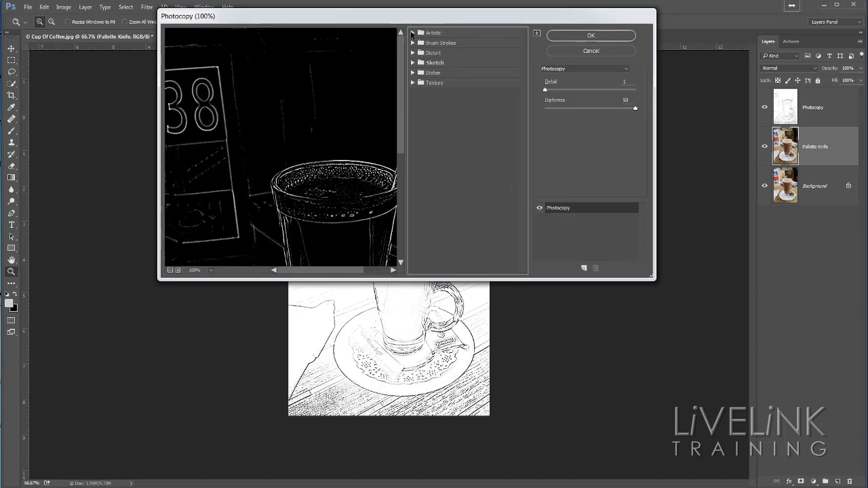
left_click(420, 33)
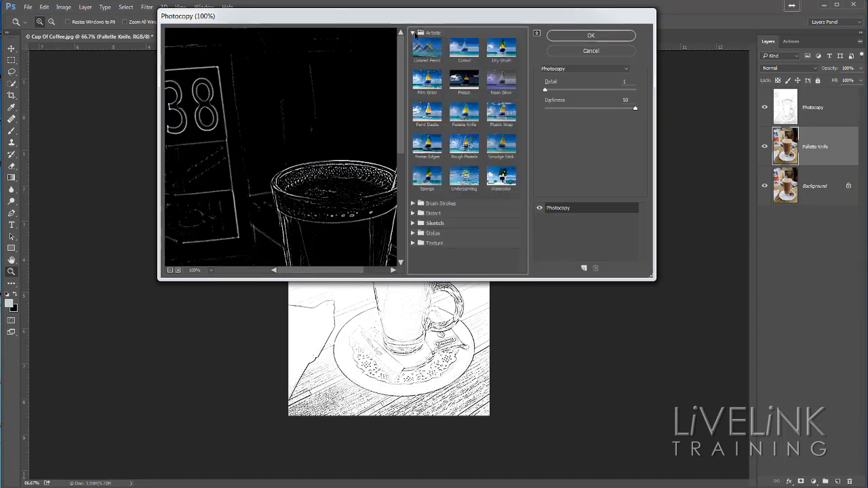
left_click(465, 116)
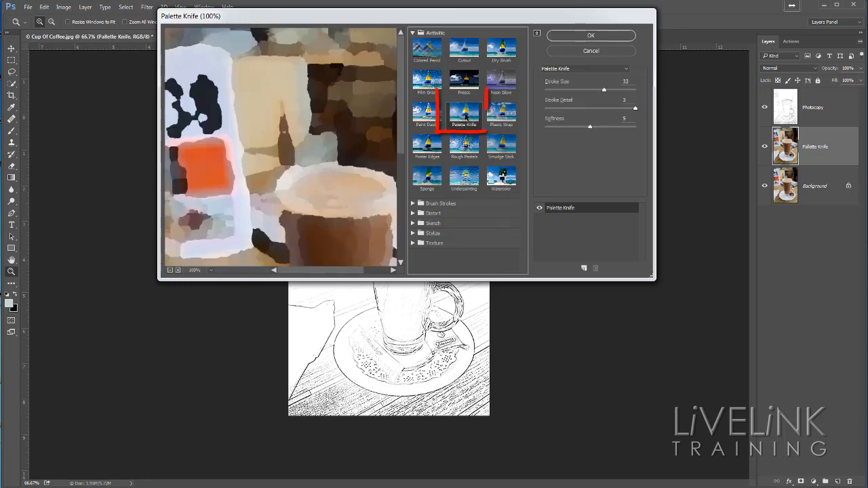
left_click(172, 271)
left_click(171, 271)
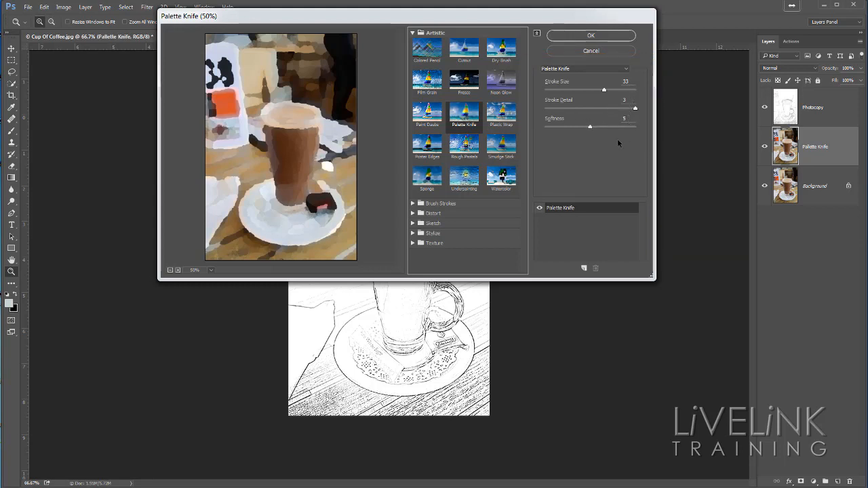
left_click(591, 35)
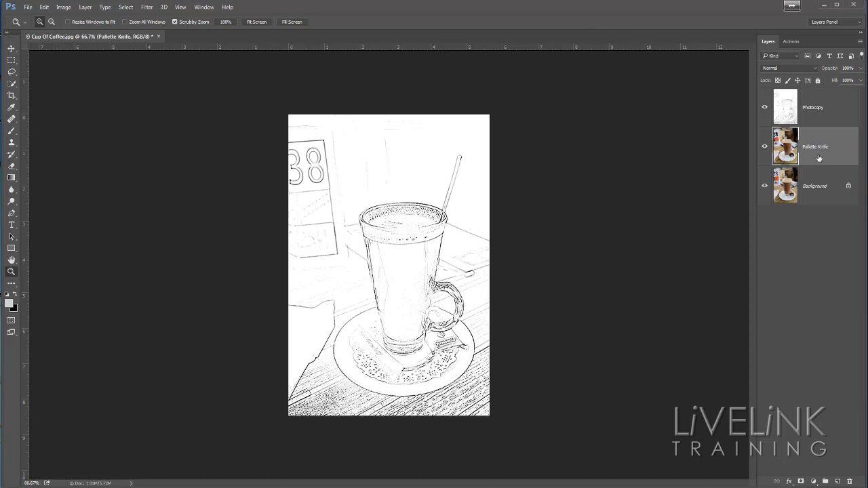
Step: Add a Levels adjustment layer directly above the Pallette Knife layer
key("alt")
left_click(814, 482)
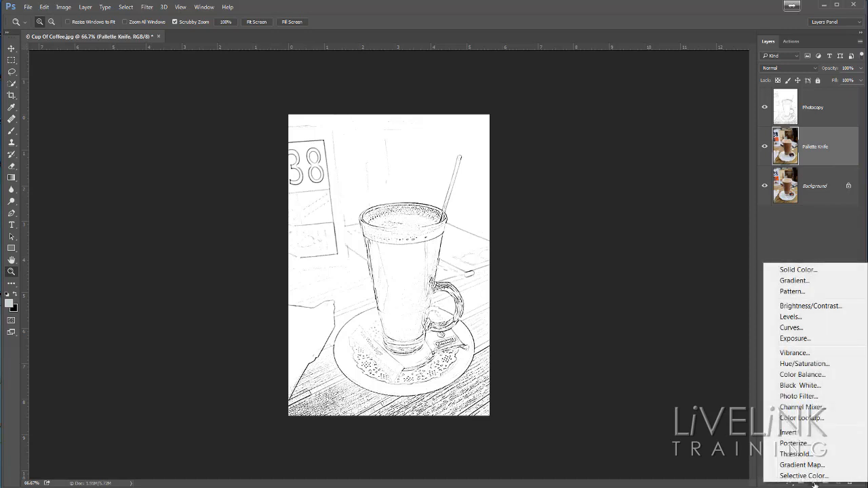
left_click(793, 318)
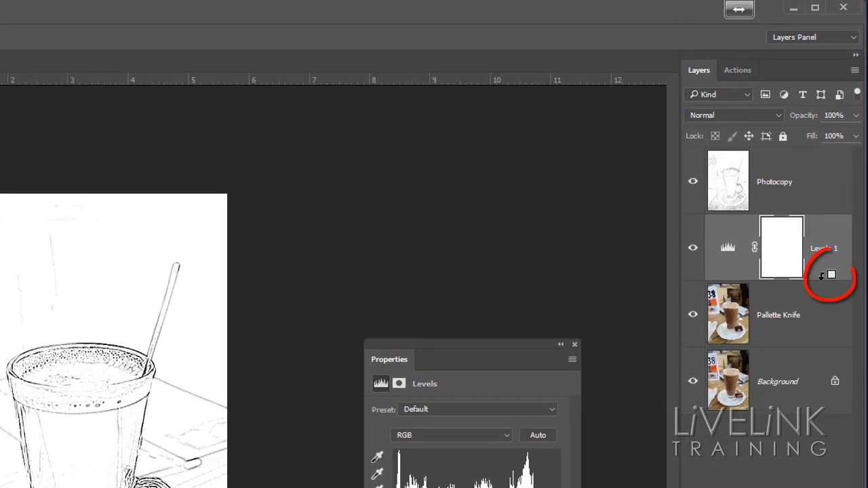
Step: Clip the Levels adjustment to the Pallette Knife layer and, with the Photocopy layer hidden, set the midtone input level to 1.40
left_click(821, 275, "alt")
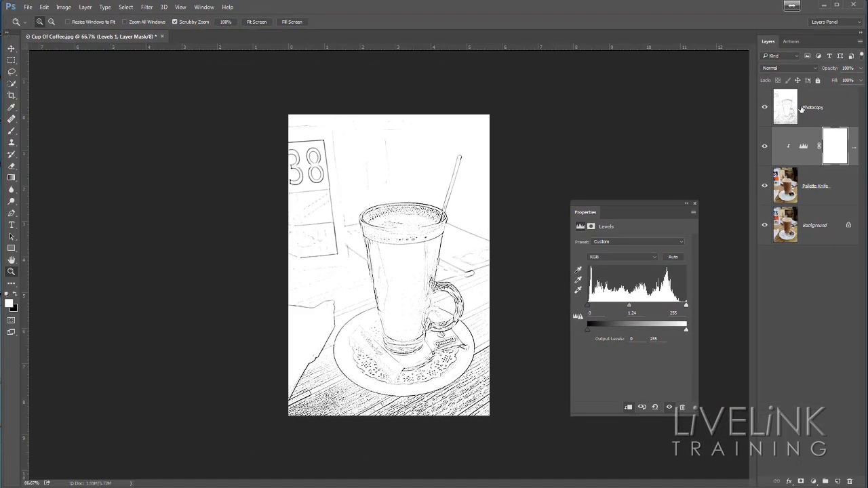
left_click(765, 107)
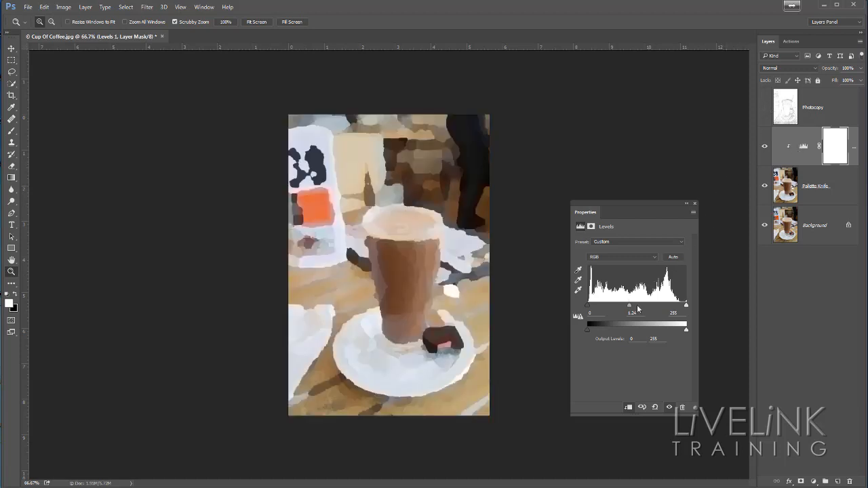
left_click_drag(629, 308, 625, 310)
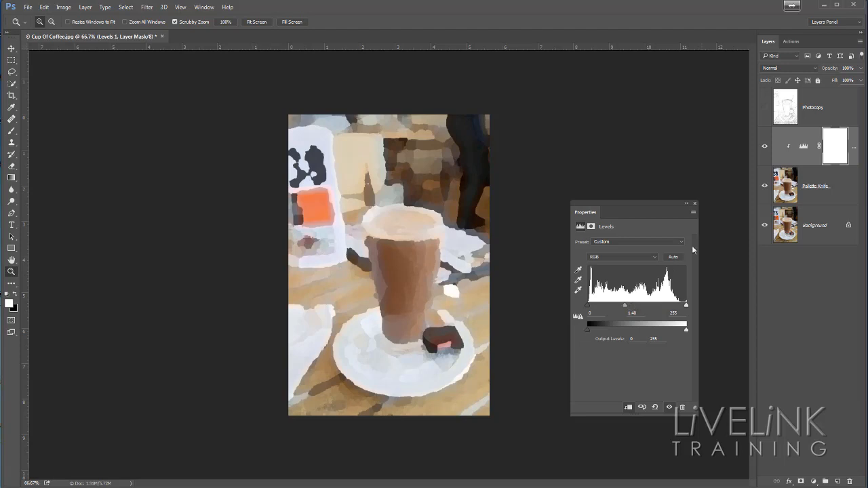
left_click(694, 203)
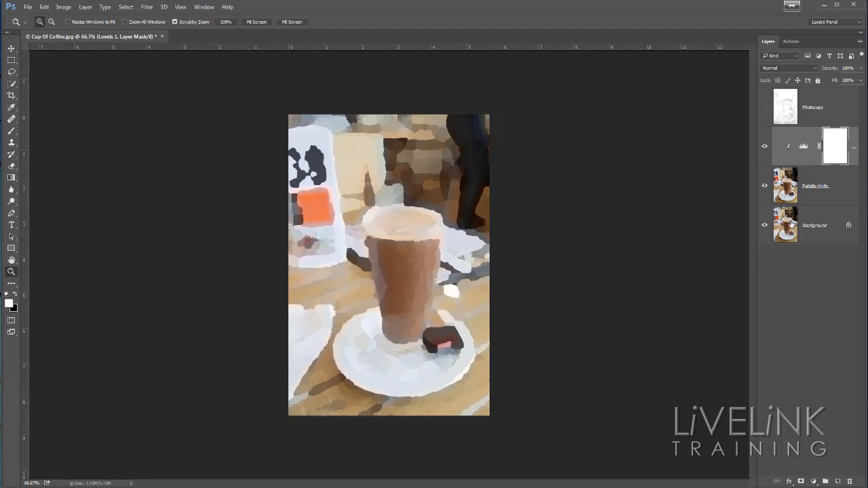
Step: Duplicate the Background layer and name the copy Watercolou Filter
left_click(820, 236)
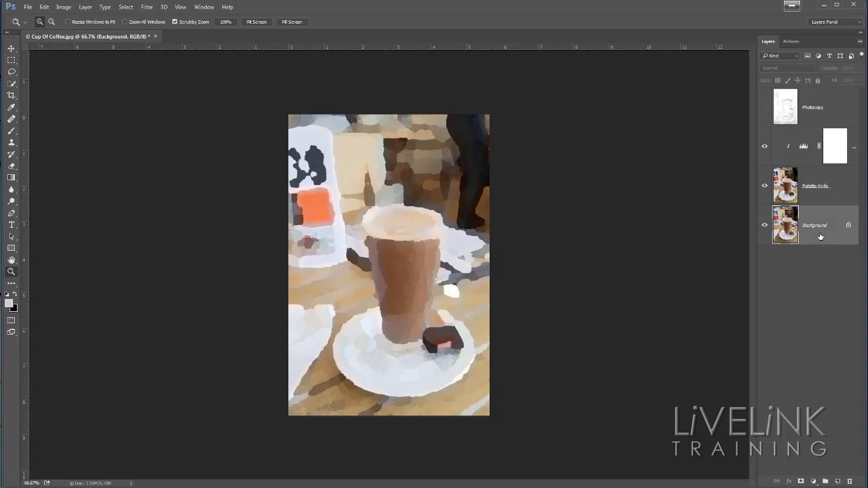
key("ctrl+j")
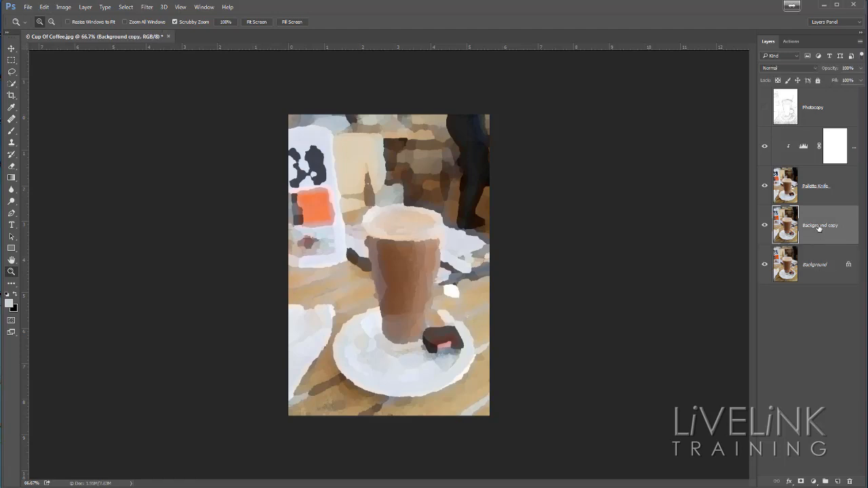
double_click(819, 227)
type("Watercolou Filter")
key("Return")
Step: Apply the artistic Watercolor filter to the Watercolou Filter layer with Brush Detail 7, Shadow Intensity 0 and Texture 1
left_click(147, 8)
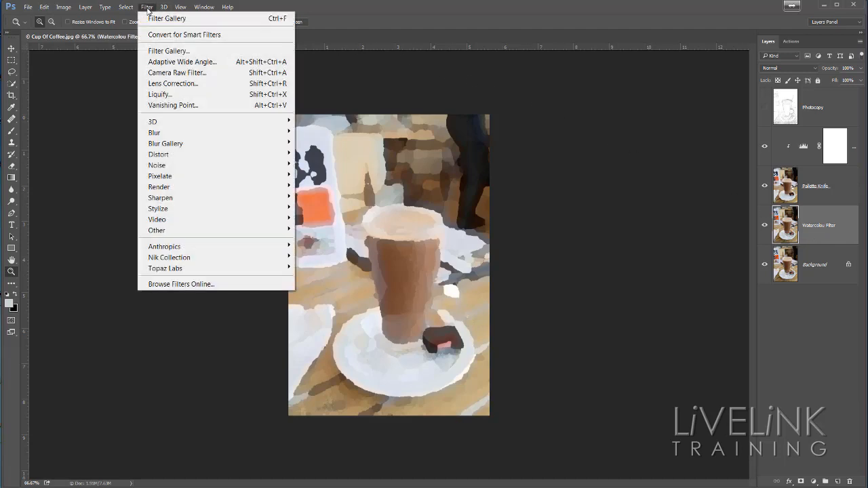
left_click(173, 53)
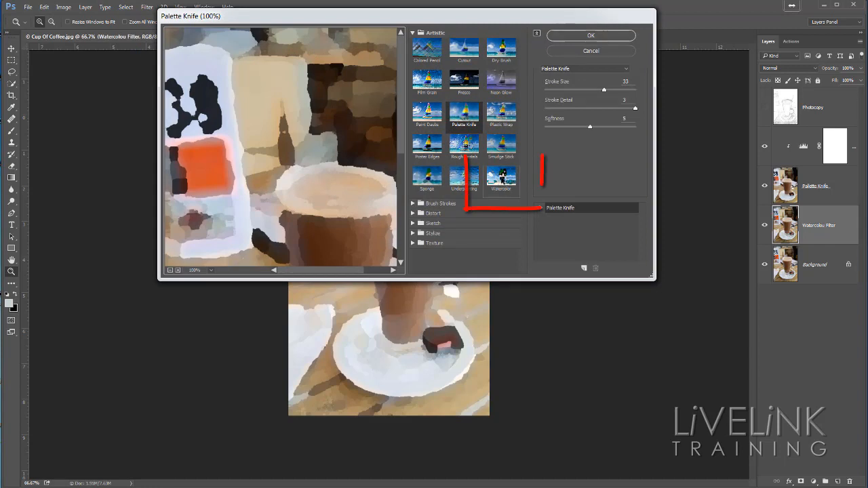
left_click(503, 179)
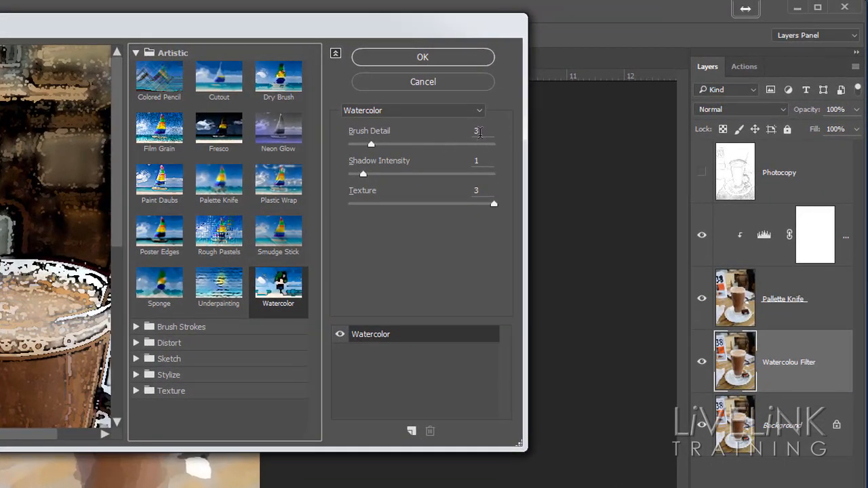
double_click(478, 132)
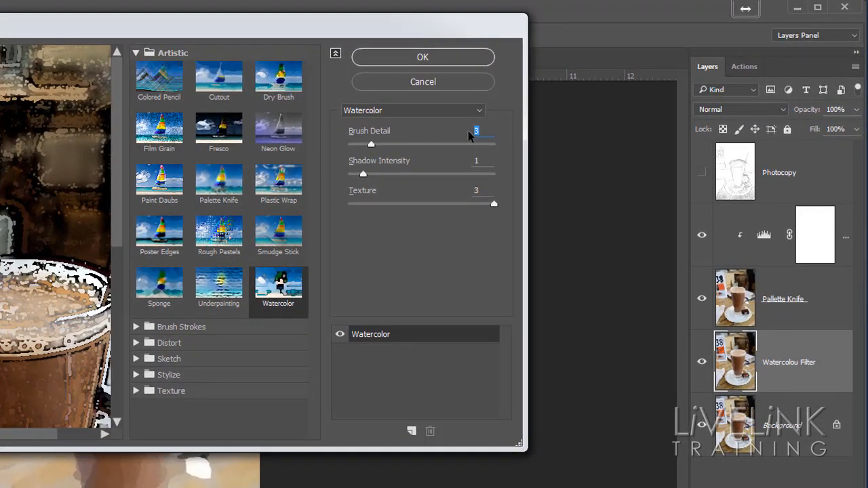
type("7")
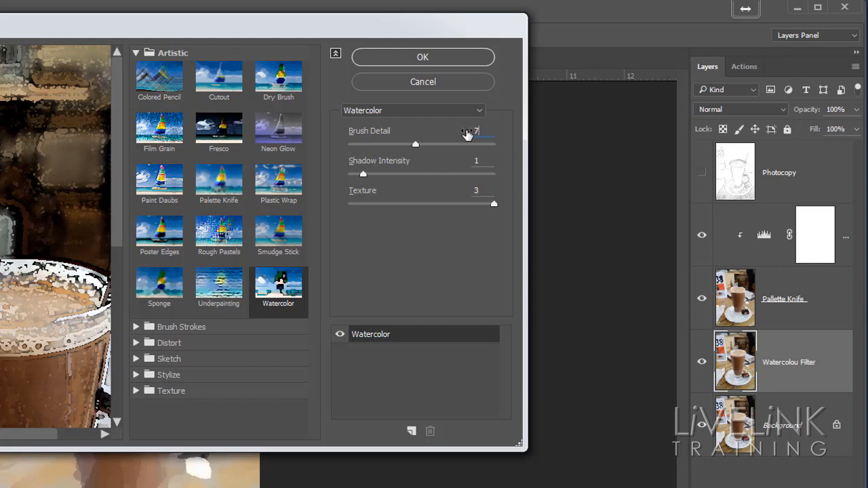
double_click(478, 161)
type("0")
double_click(478, 191)
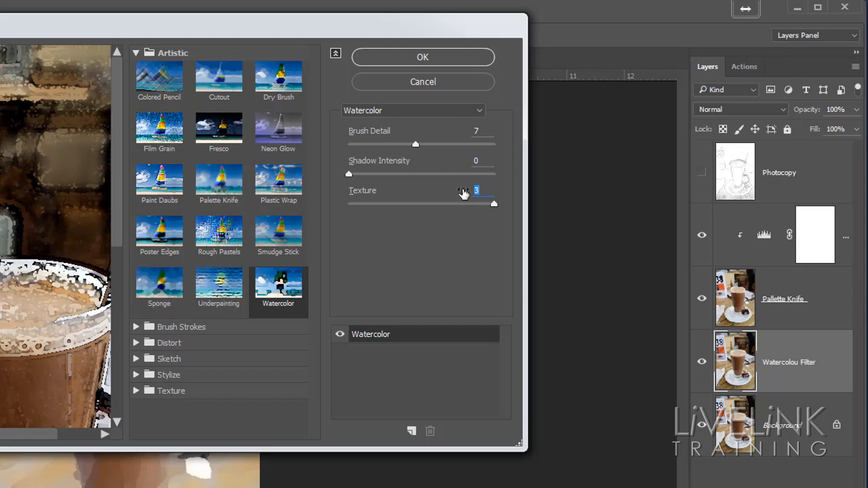
type("1")
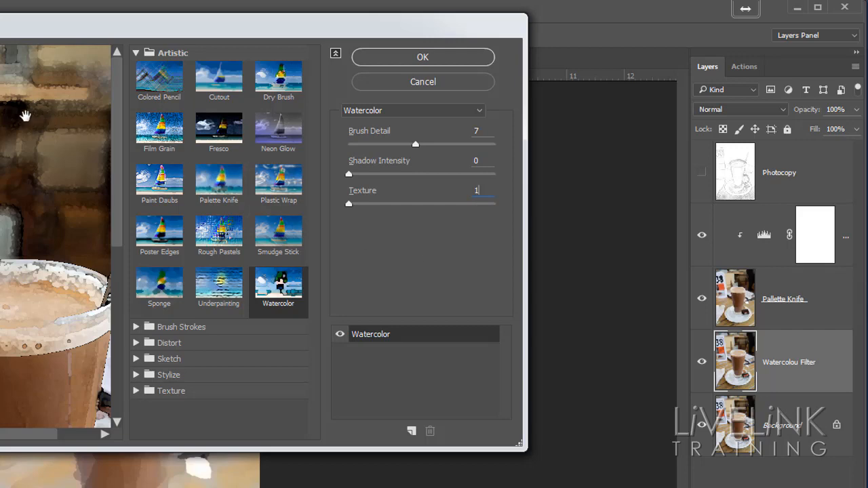
left_click(423, 58)
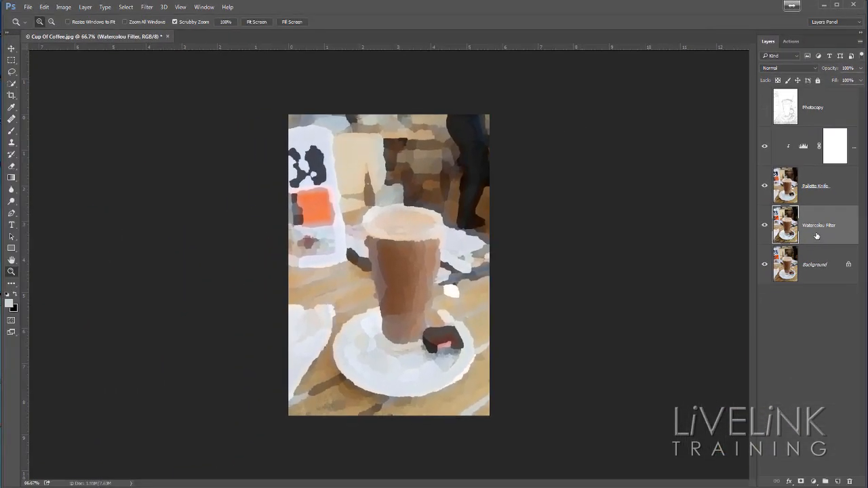
Step: Move the Watercolou Filter layer above the Levels adjustment, directly beneath Photocopy, and hide it
left_click_drag(819, 231, 808, 139)
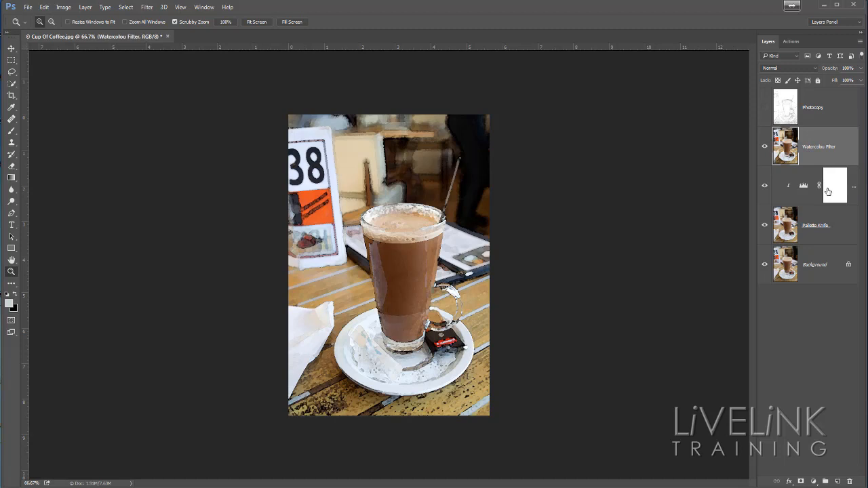
left_click(764, 146)
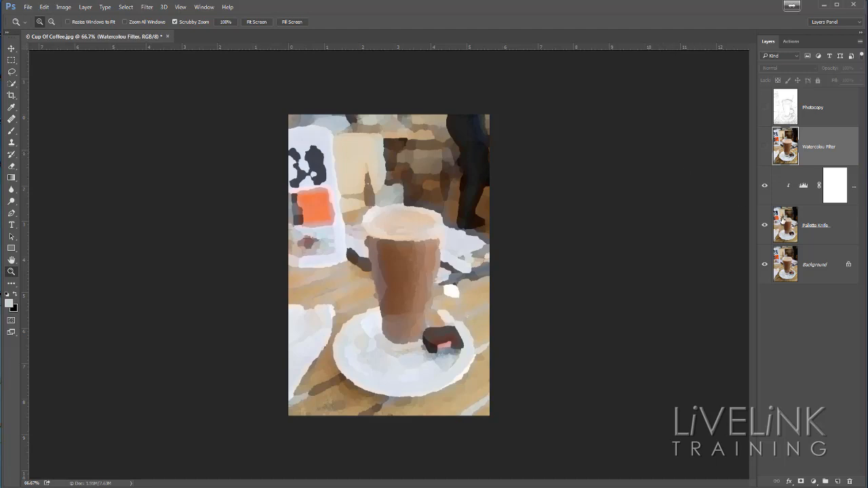
Step: Duplicate the Background layer once more and name the copy Watercolour 2
left_click(821, 277)
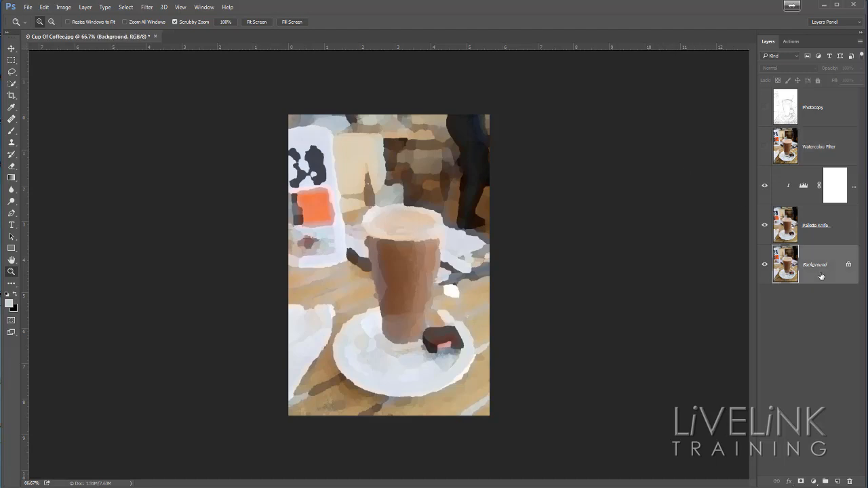
key("ctrl+j")
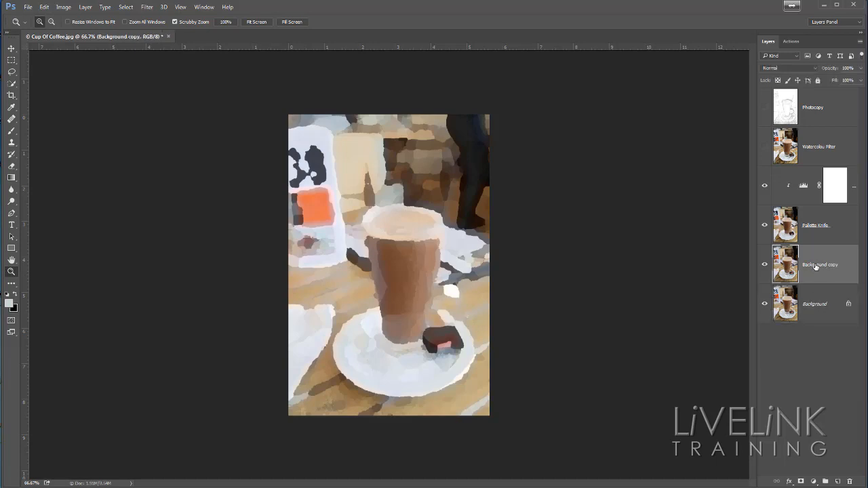
double_click(817, 266)
type("Watercolour 2")
key("Return")
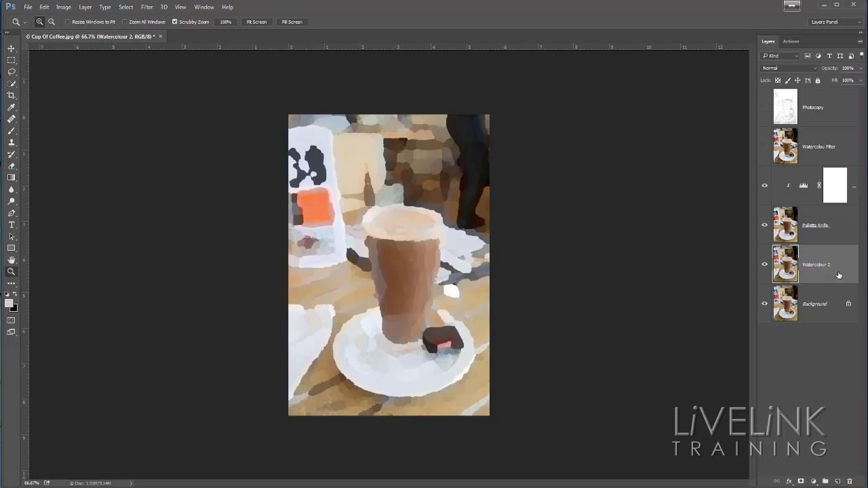
Step: Apply the artistic Watercolor filter to the Watercolour 2 layer with Brush Detail 3, Shadow Intensity 1 and Texture 3
left_click(145, 8)
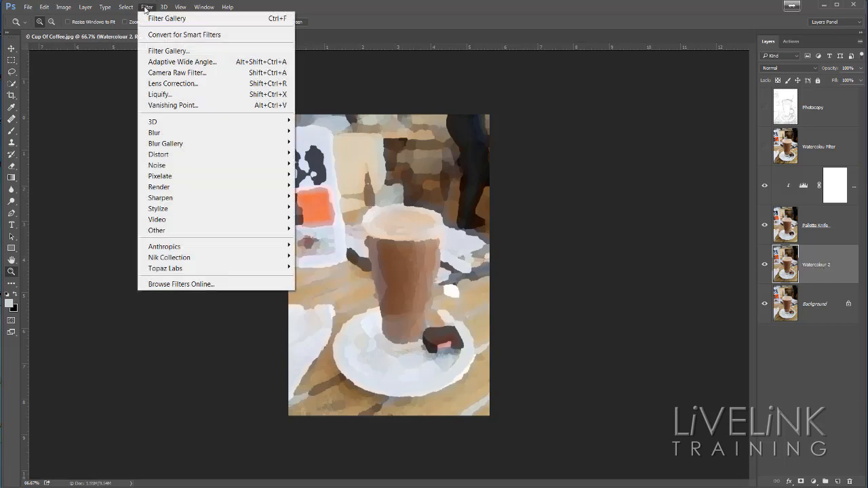
left_click(173, 53)
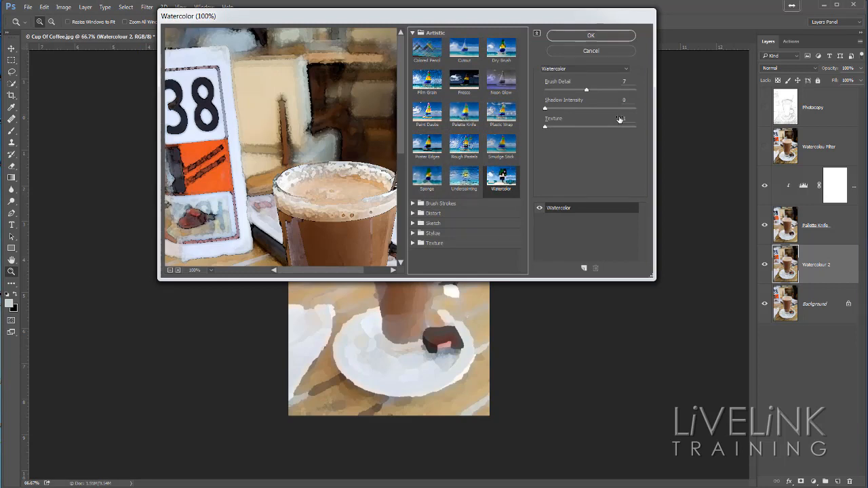
double_click(625, 81)
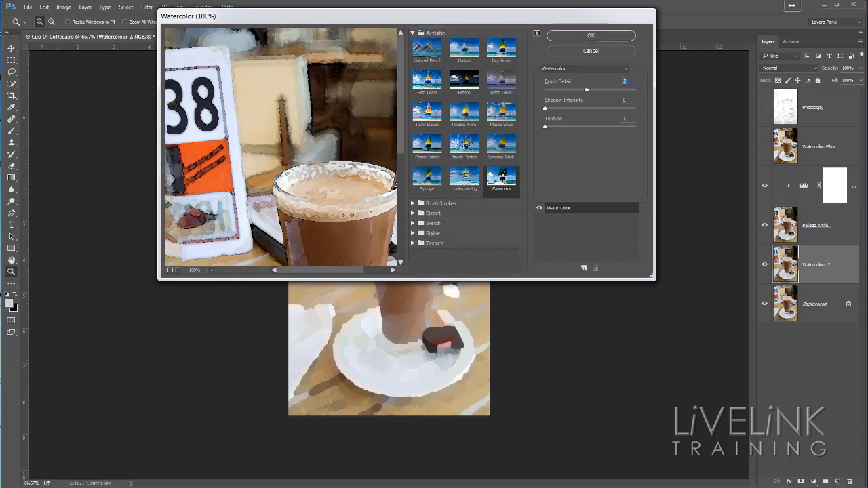
type("3")
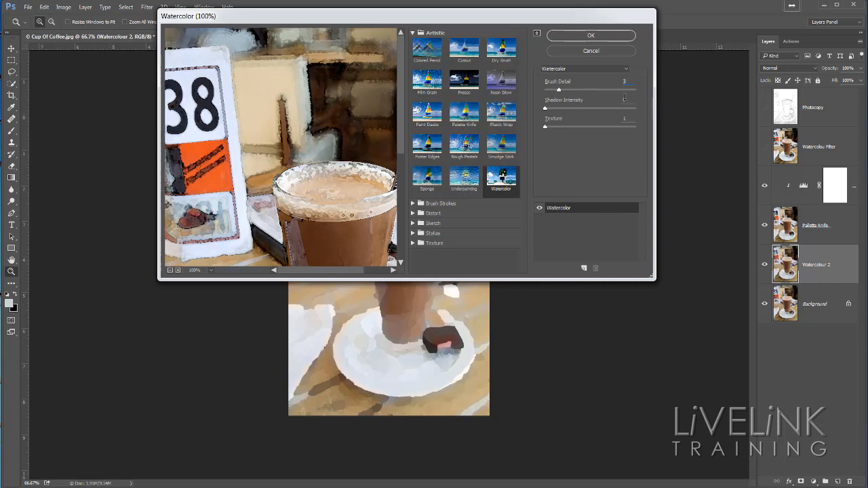
double_click(624, 99)
type("1")
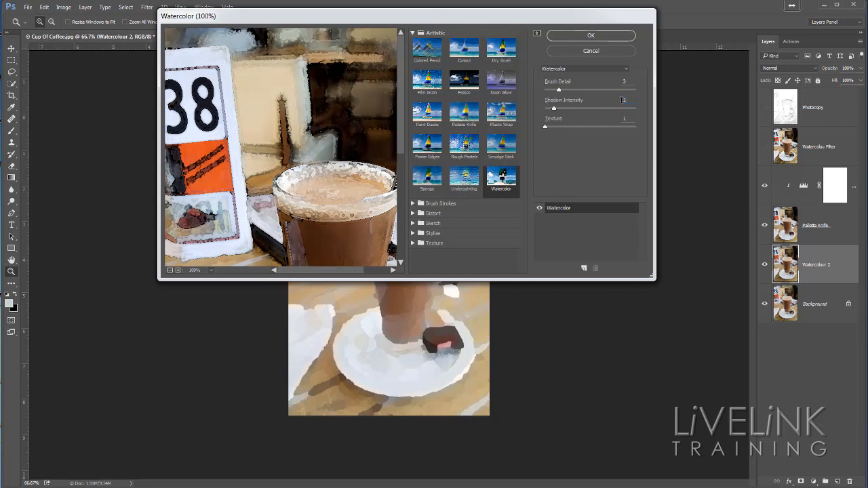
double_click(622, 118)
type("3")
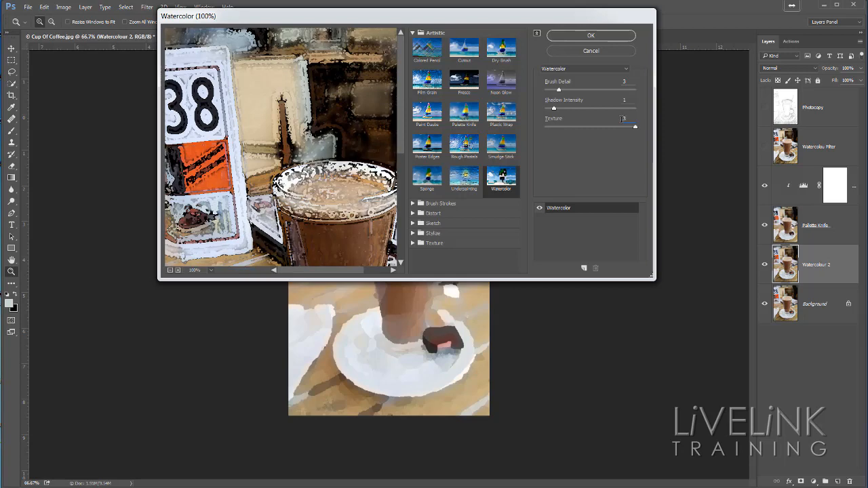
left_click(594, 35)
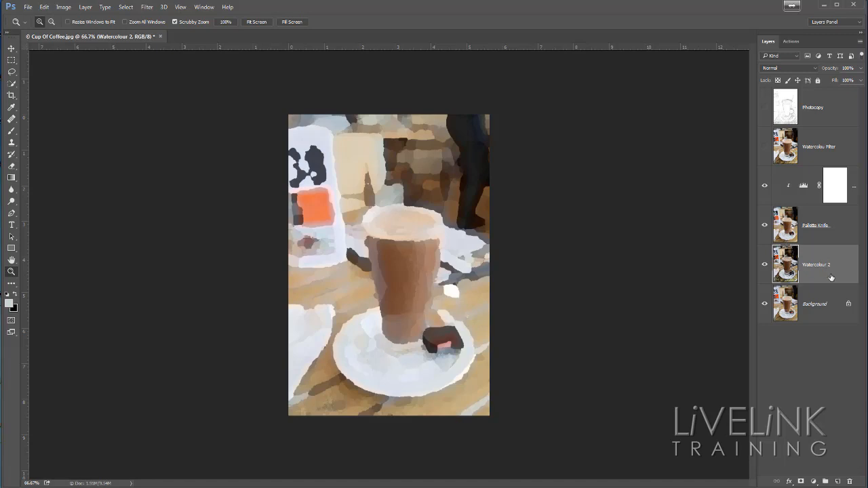
Step: Move the Watercolour 2 layer between Photocopy and Watercolou Filter and hide it
left_click_drag(826, 278, 814, 137)
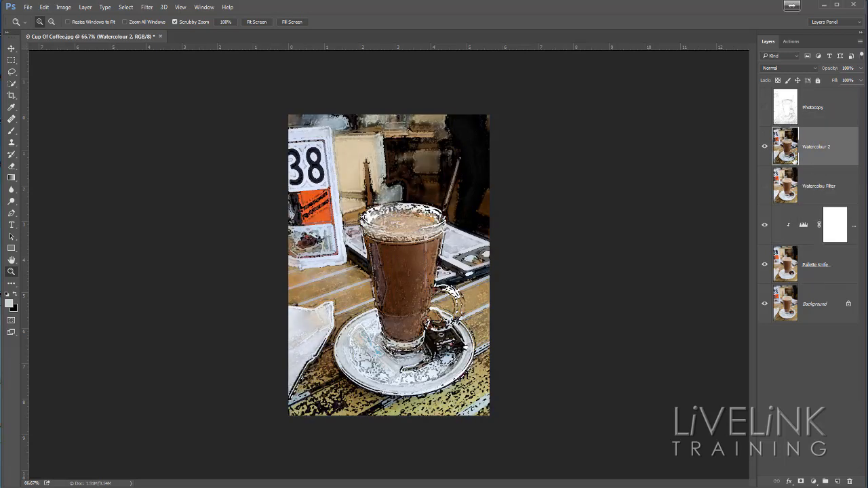
left_click(764, 147)
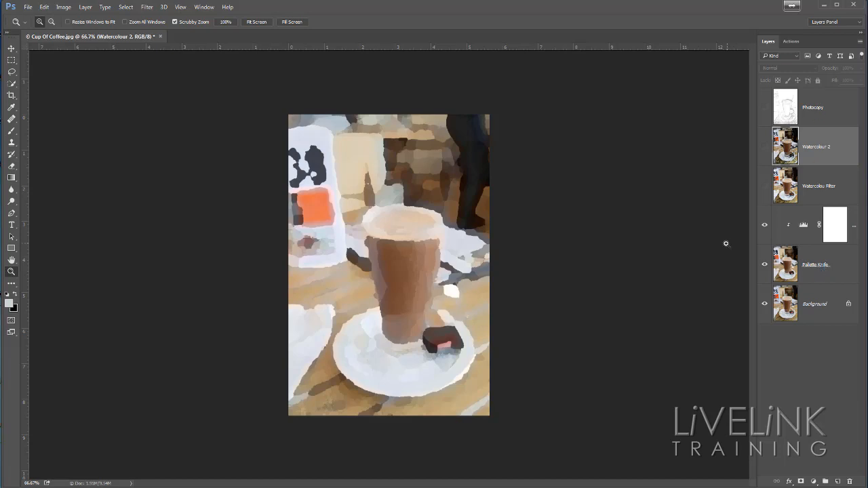
Step: Set the blend mode of the Pallette Knife layer to Lighten
left_click(836, 273)
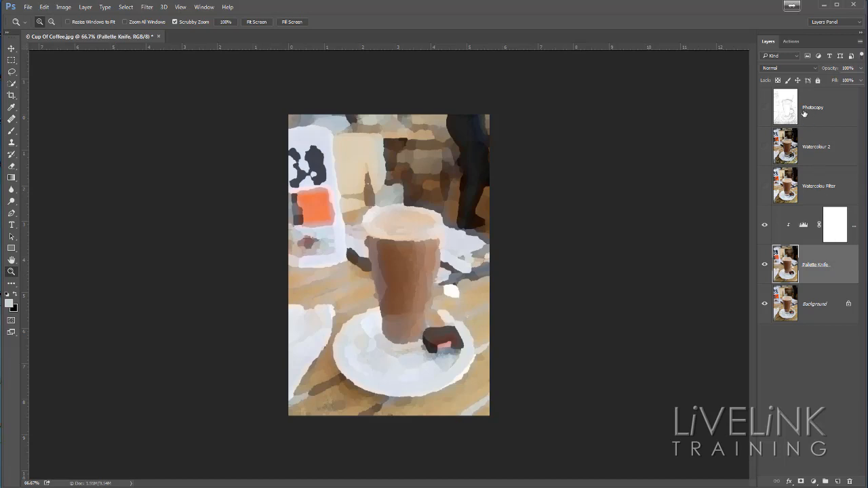
left_click(815, 67)
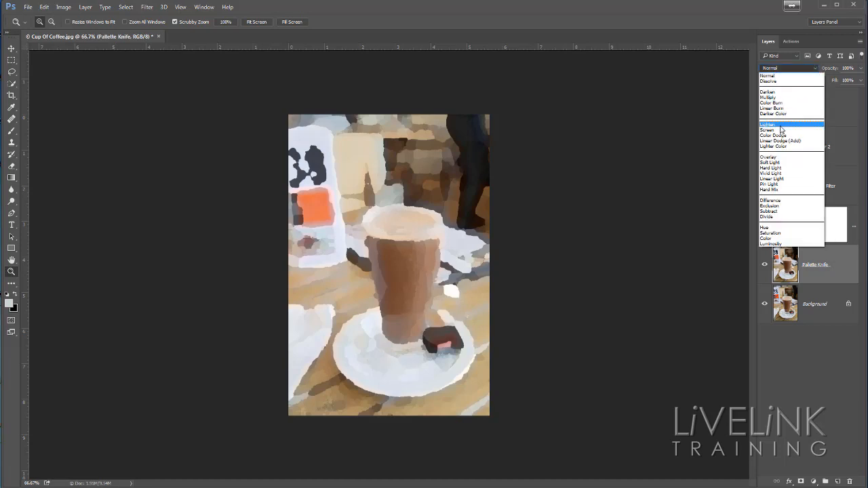
left_click(782, 126)
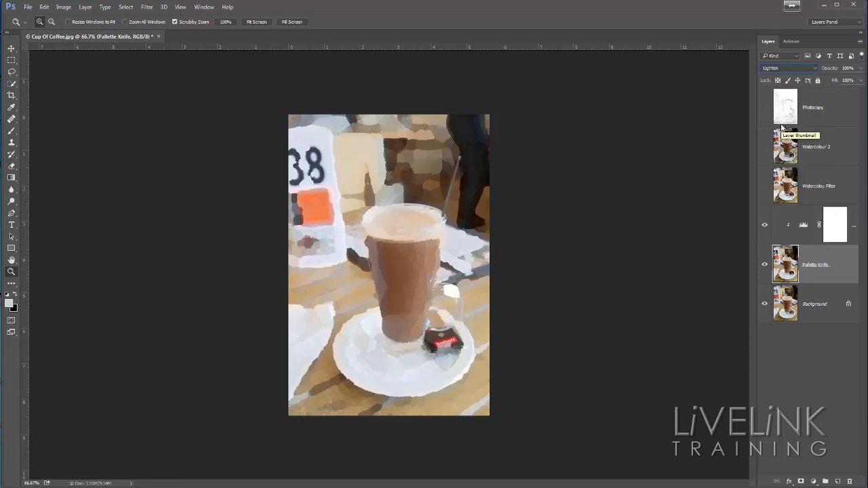
Step: Show the Watercolou Filter layer and set its blend mode to Screen
left_click(764, 188)
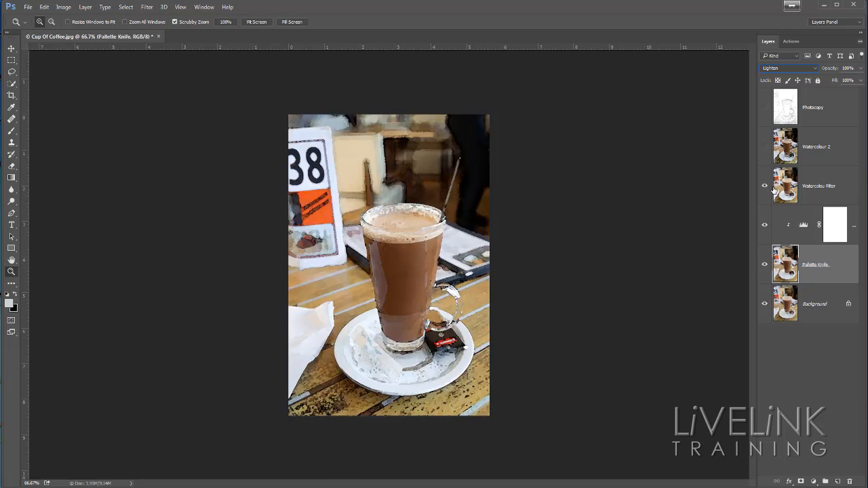
left_click(823, 181)
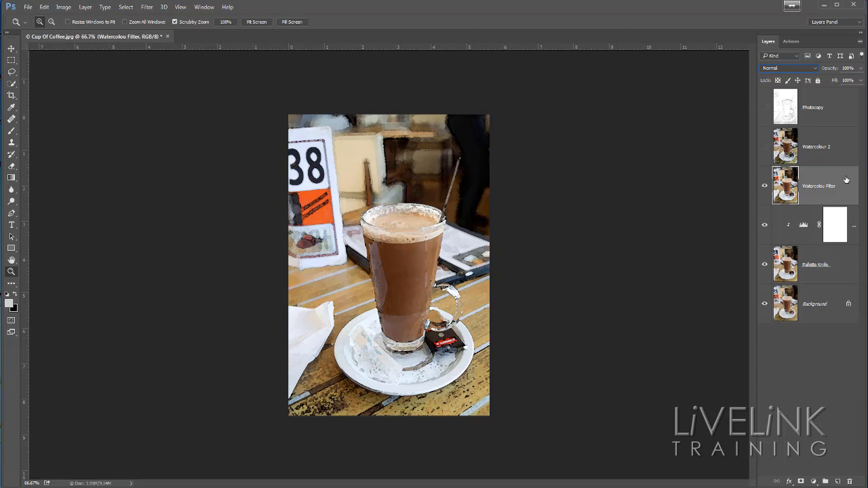
left_click(815, 68)
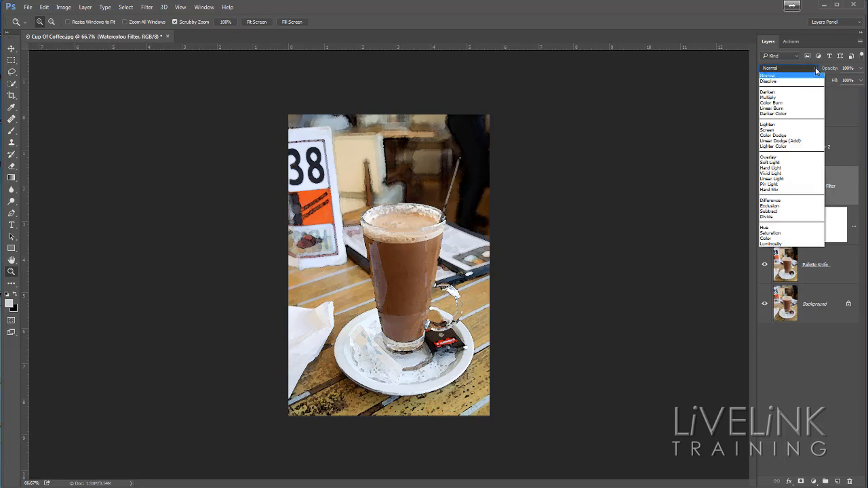
left_click(774, 130)
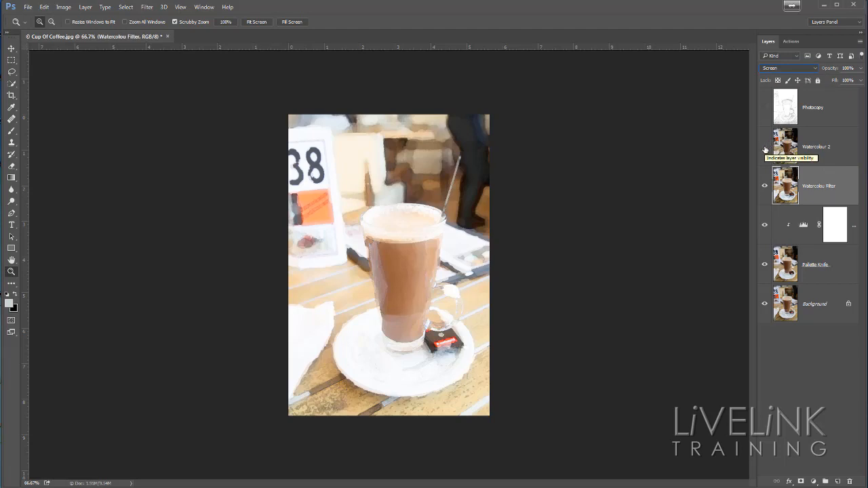
Step: Show the Watercolour 2 layer and set its blend mode to Screen
left_click(765, 147)
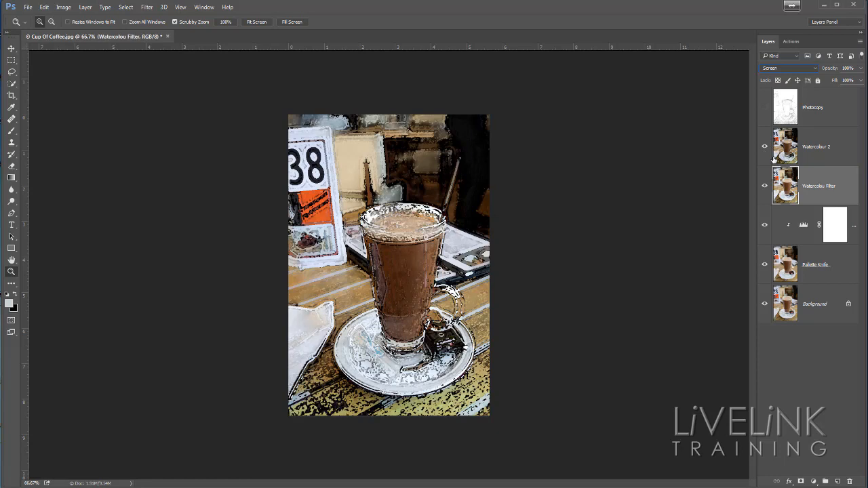
left_click(824, 158)
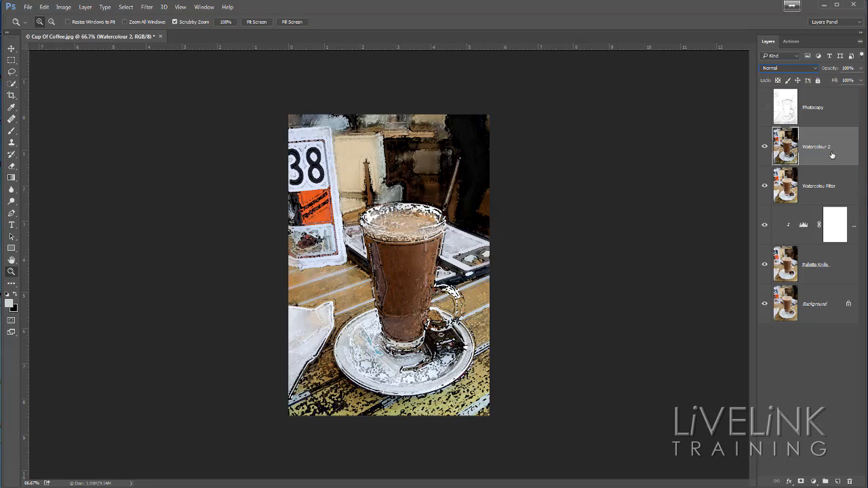
left_click(814, 69)
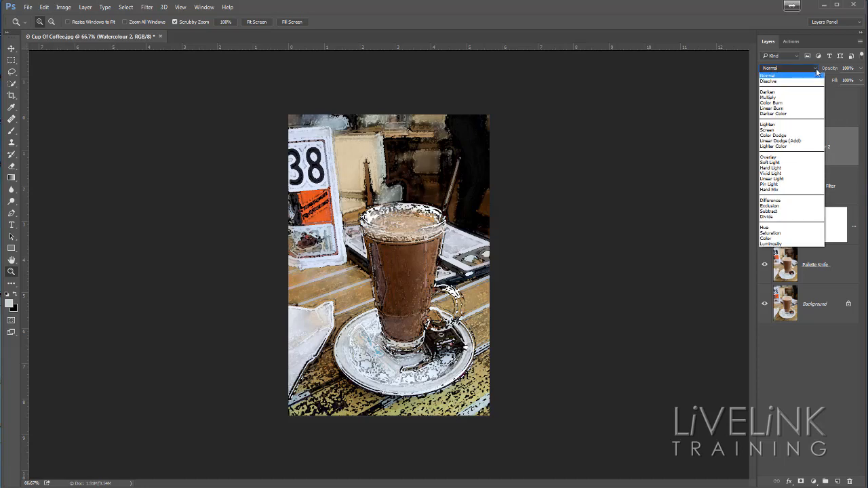
left_click(776, 129)
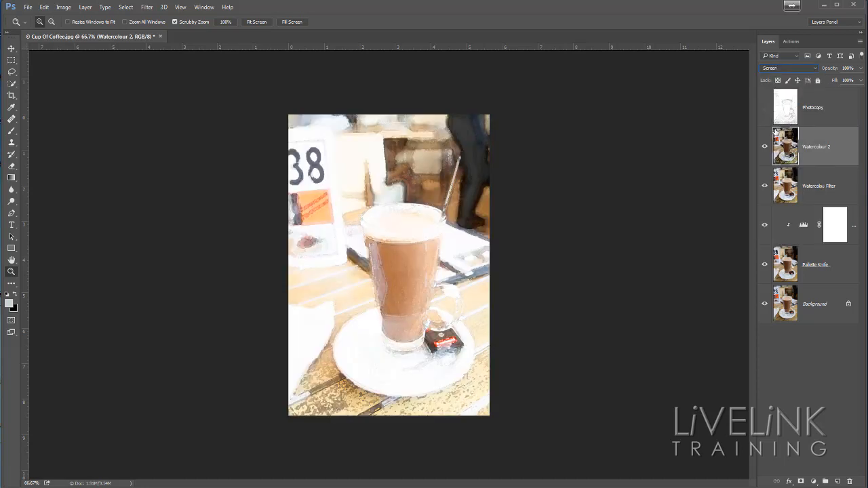
Step: Show the Photocopy layer and set its blend mode to Multiply
left_click(829, 115)
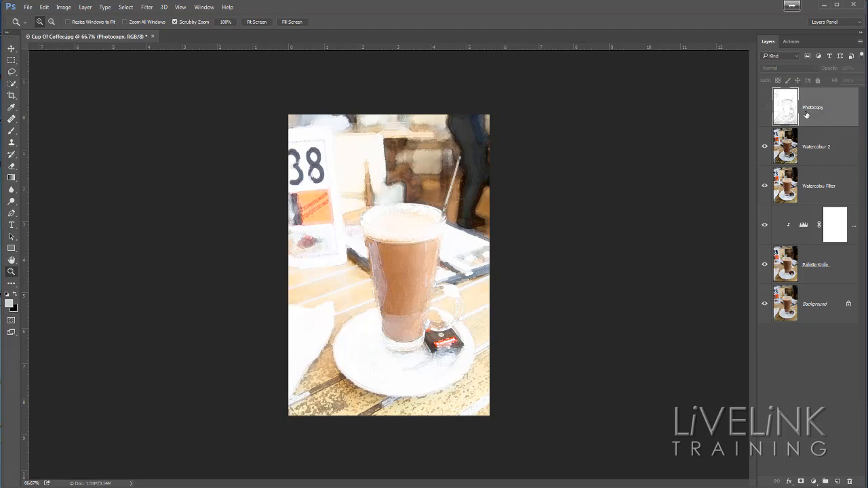
left_click(765, 108)
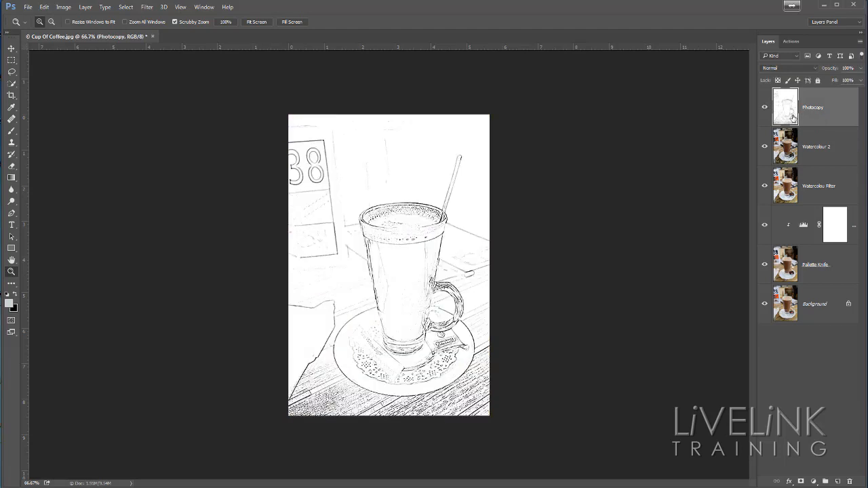
left_click(815, 66)
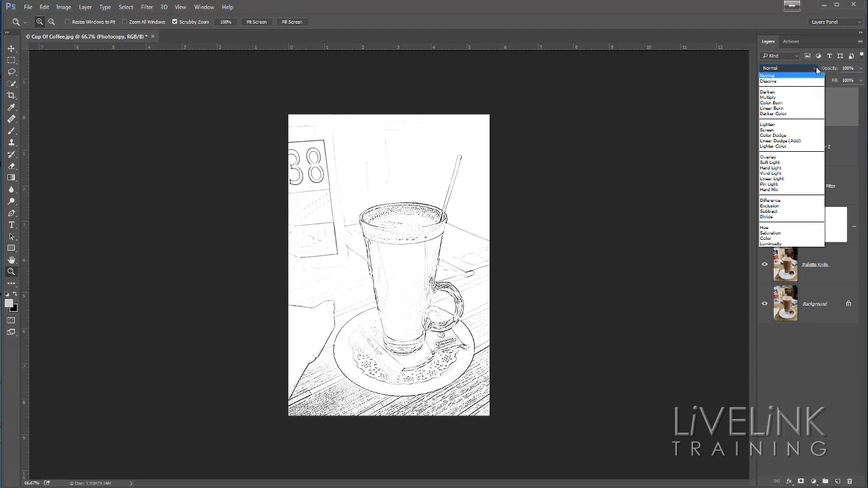
left_click(774, 97)
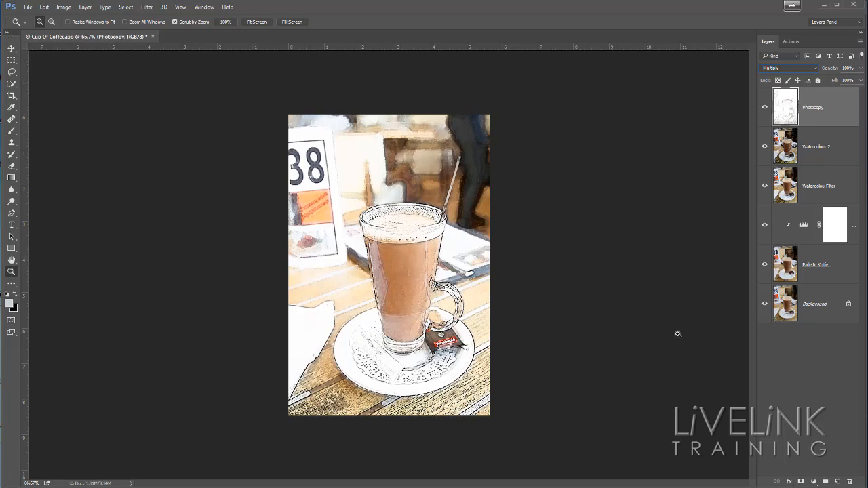
Step: Add a Levels adjustment layer above the Photocopy layer and name it Exposure
left_click(814, 481)
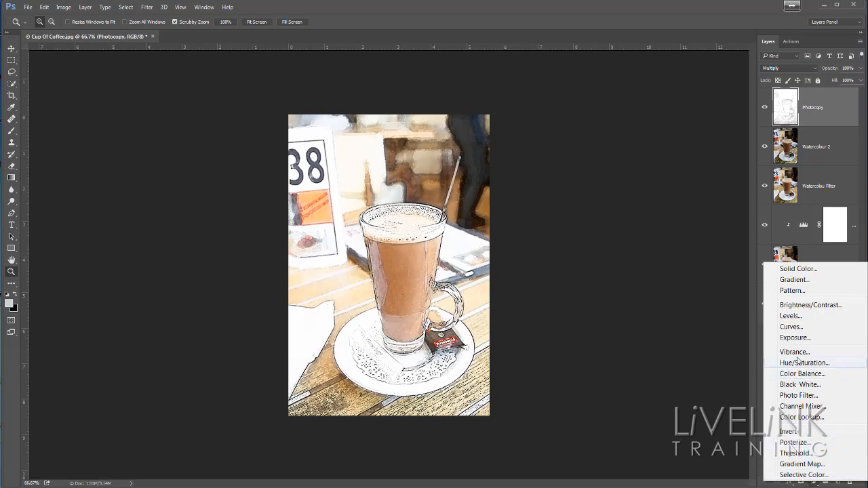
left_click(790, 316)
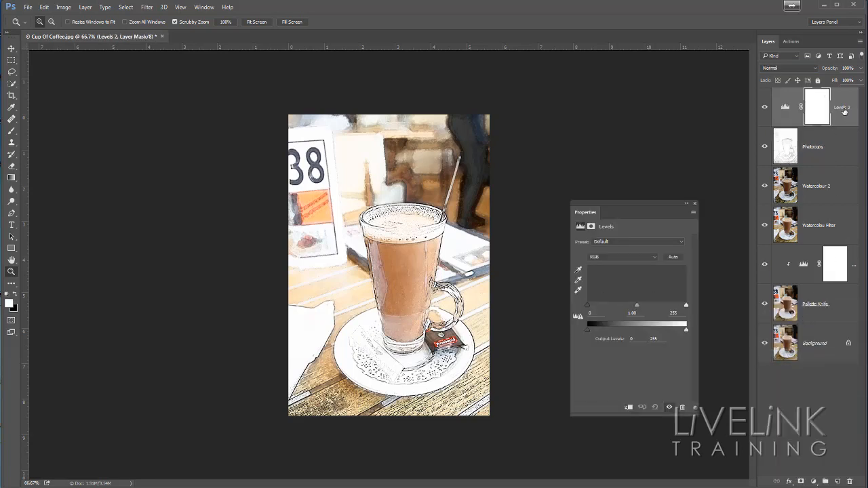
double_click(842, 108)
type("E")
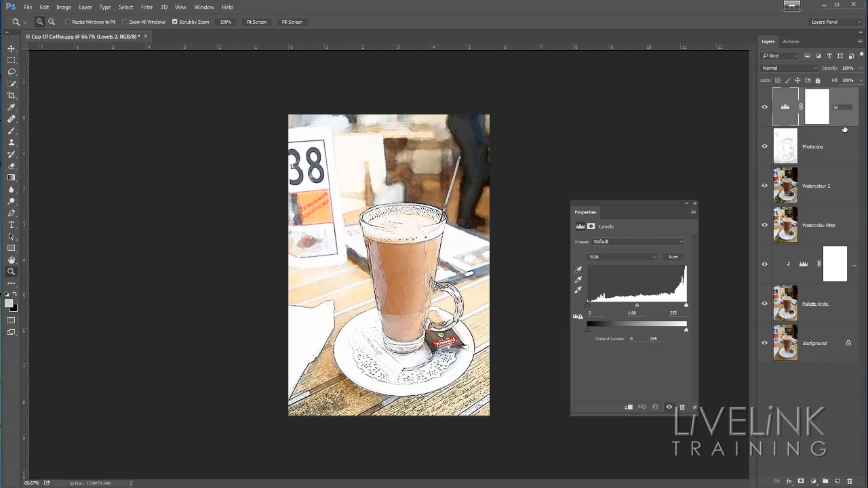
type("xposure")
key("Return")
Step: Add a Hue/Saturation adjustment layer above the Exposure layer and name it Colour
left_click(815, 482)
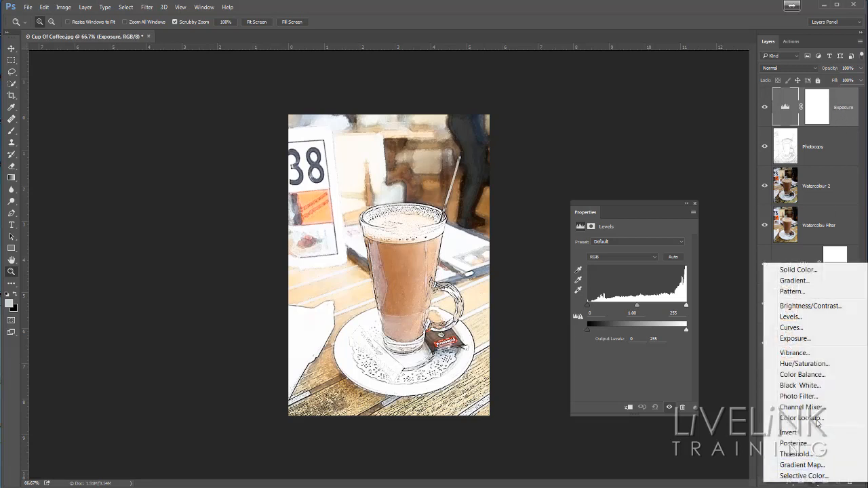
left_click(803, 364)
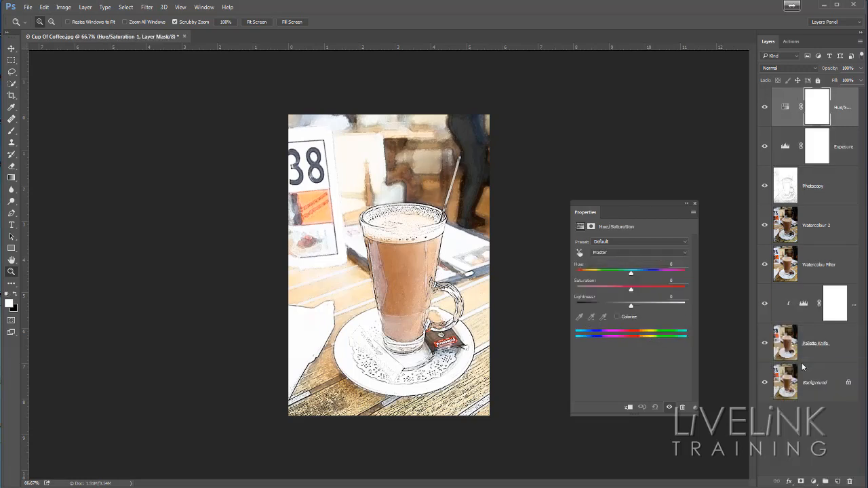
double_click(841, 108)
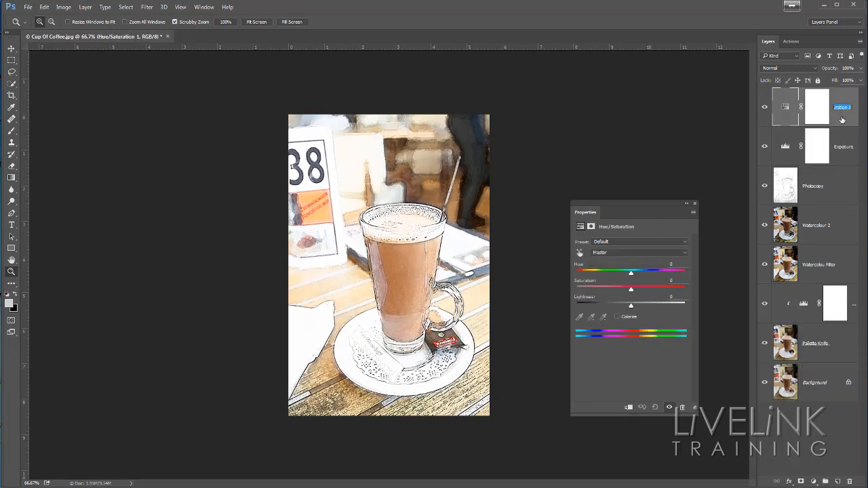
type("Colour")
key("Return")
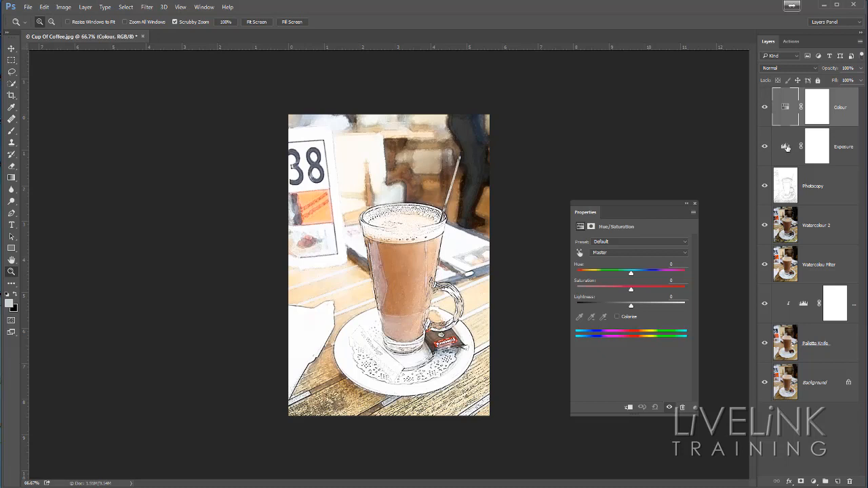
Step: Set the Exposure layer's Levels midtone value to about 0.56 and the Colour layer's saturation to +19
left_click(785, 150)
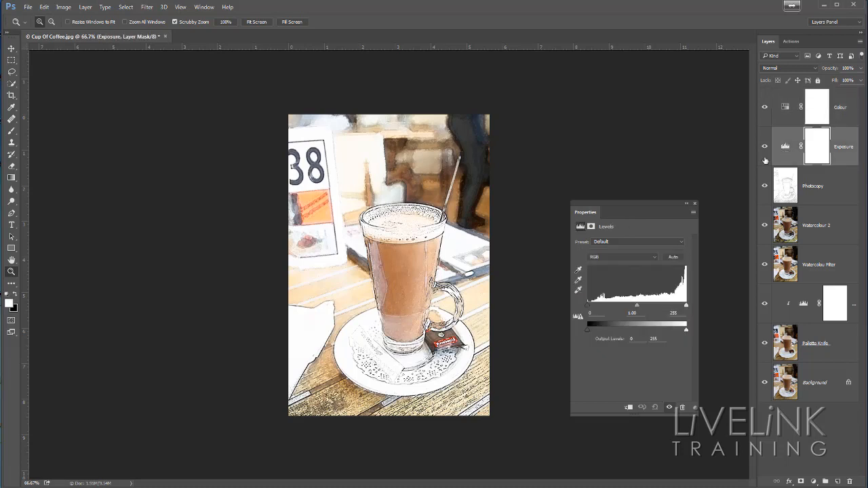
left_click_drag(636, 307, 654, 308)
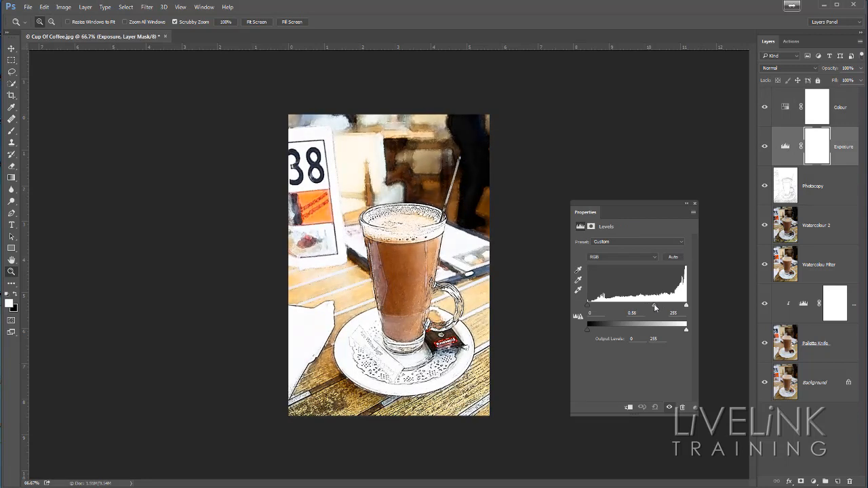
left_click(786, 109)
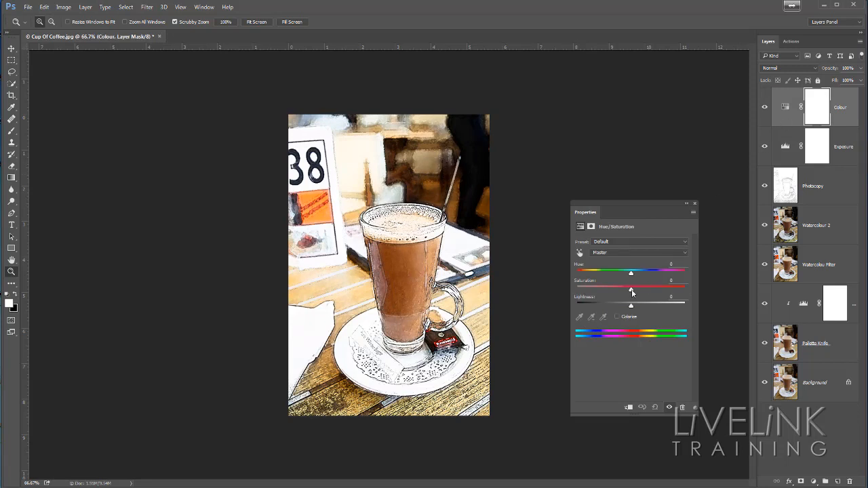
left_click_drag(631, 291, 641, 293)
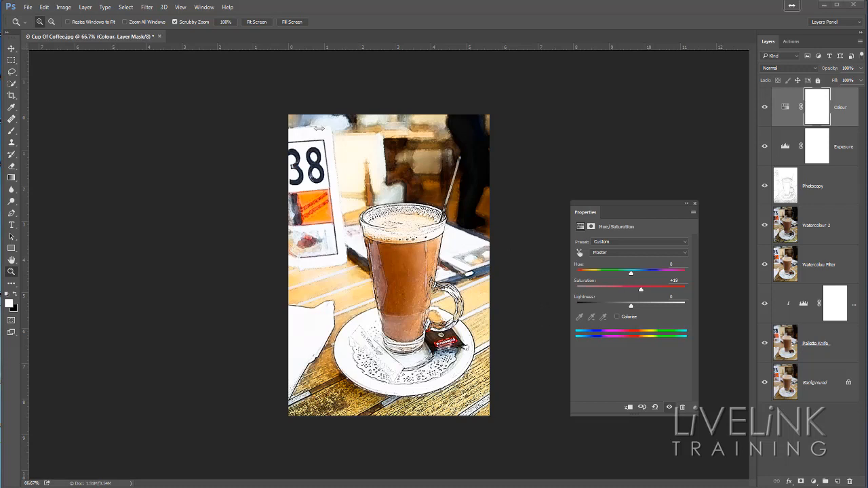
Step: Revert the coffee cup document to its last saved state
left_click(28, 8)
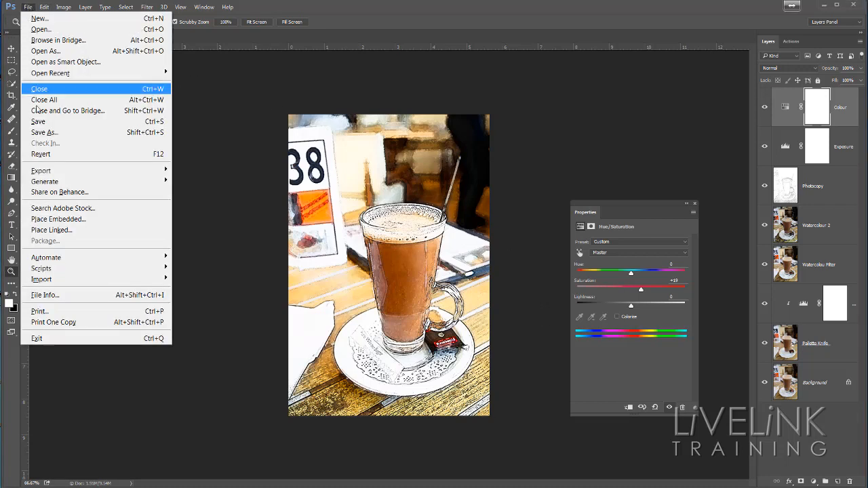
left_click(56, 152)
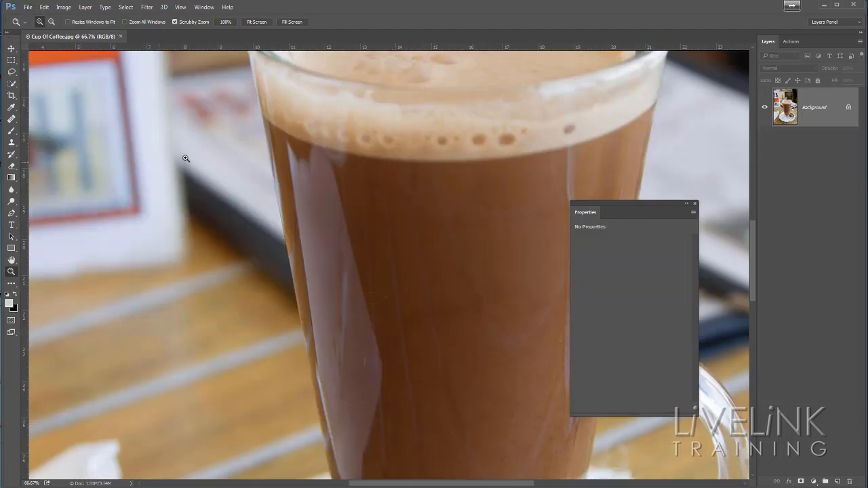
key("ctrl+minus")
key("ctrl+minus")
key("ctrl+minus")
key("ctrl+minus")
key("ctrl+minus")
key("ctrl+minus")
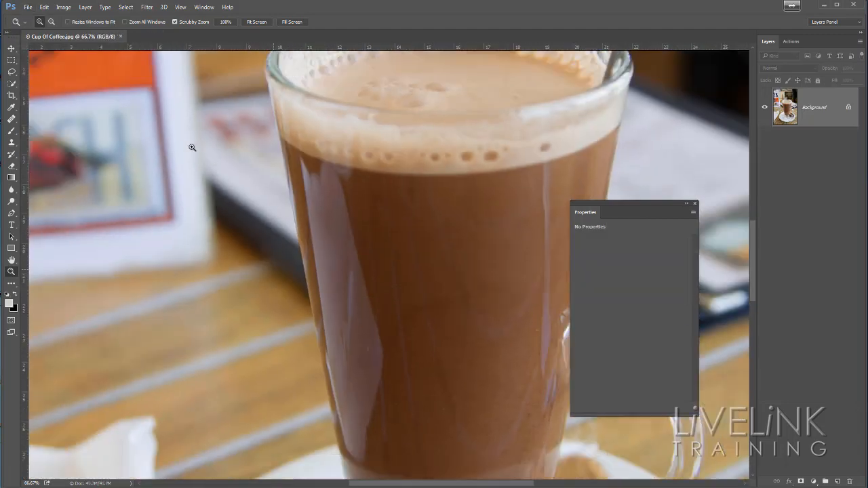
key("ctrl+0")
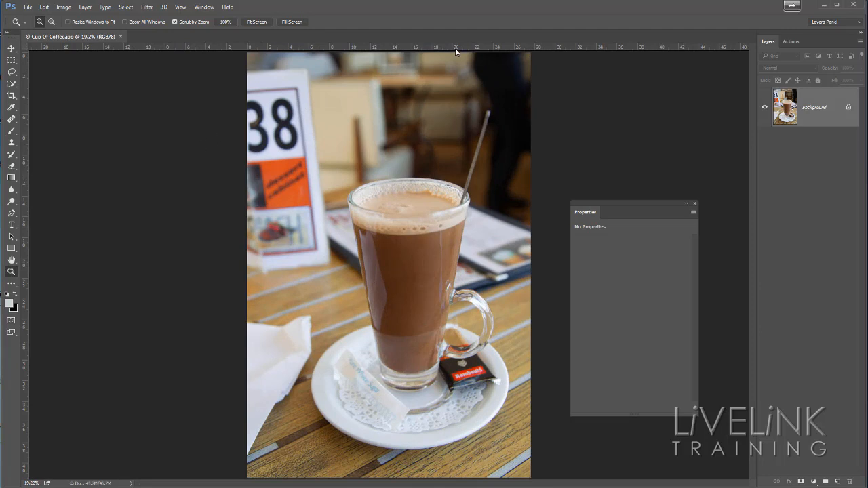
Step: Find the Painterly Effect action in its set and play it on the coffee cup photo
left_click(791, 41)
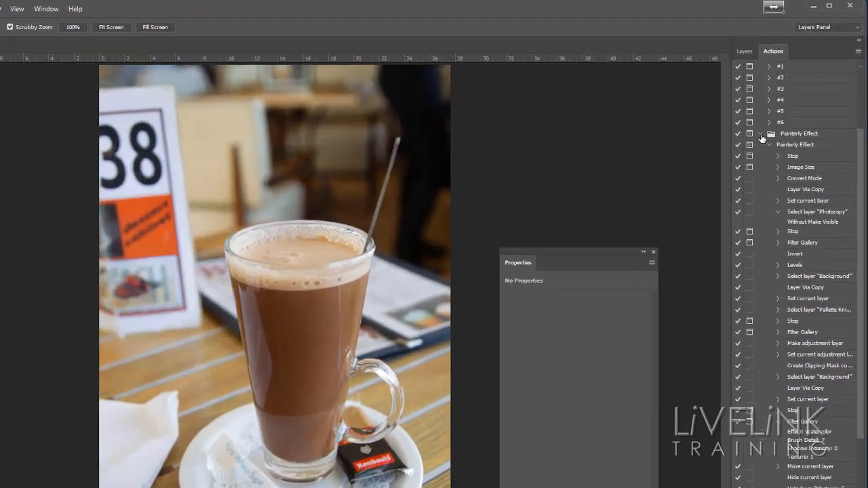
left_click(780, 107)
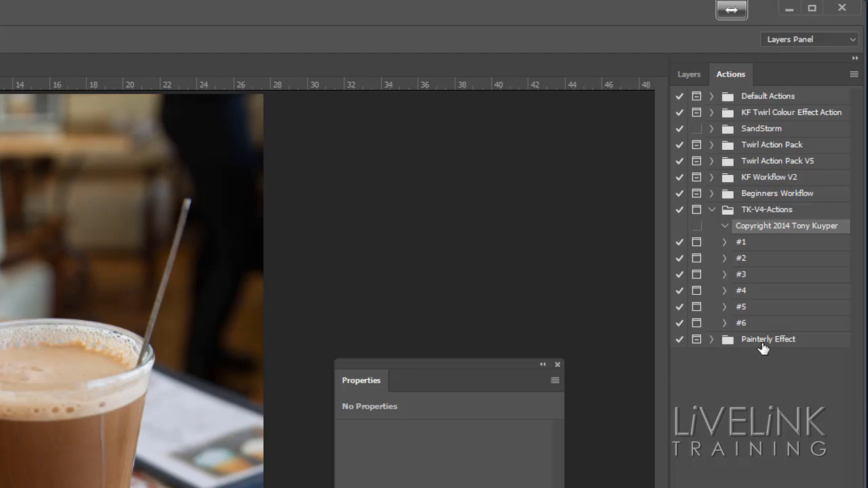
left_click(711, 339)
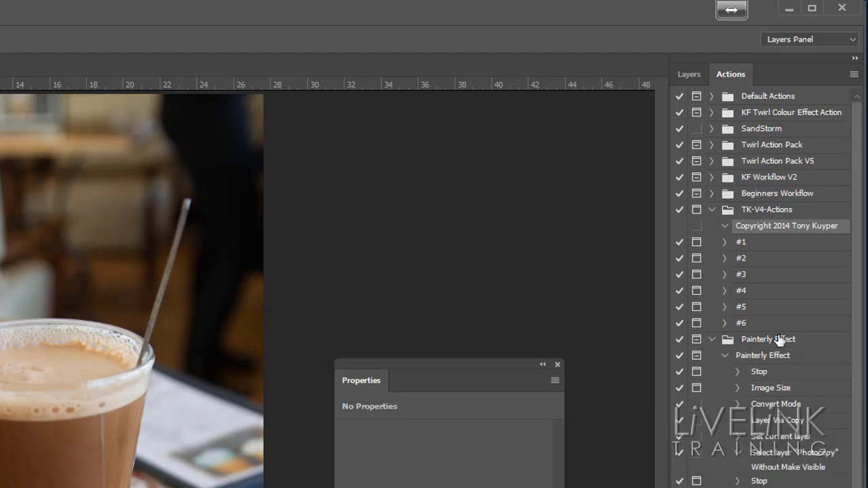
left_click(725, 357)
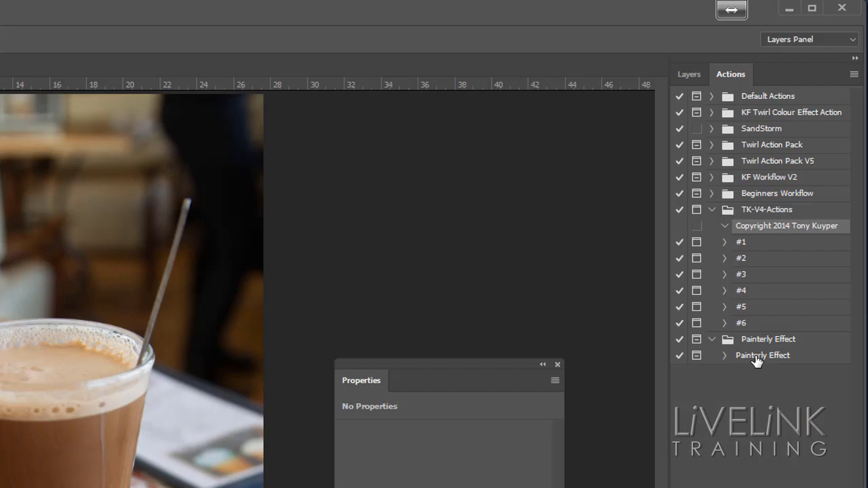
left_click(756, 357)
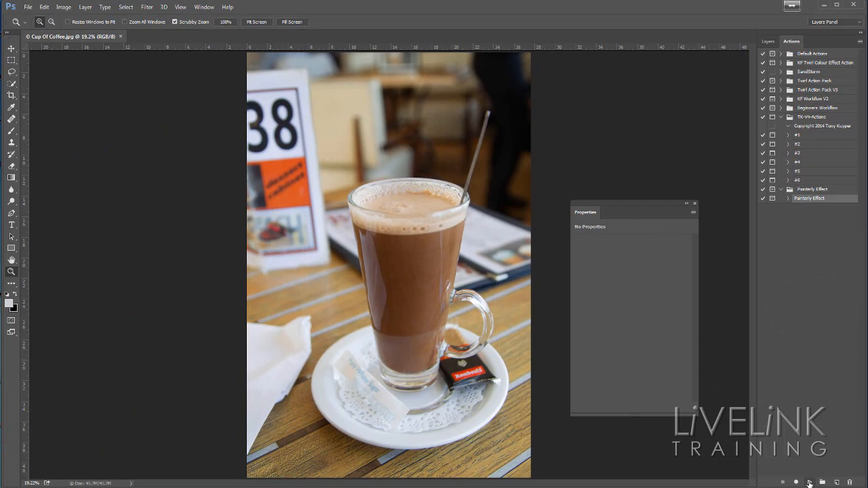
left_click(808, 481)
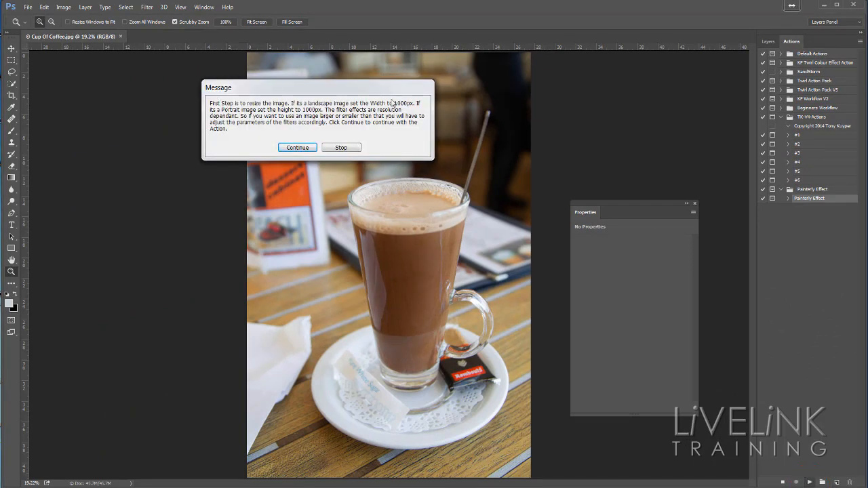
Step: Continue the action and resize the portrait image to a height of 1000 pixels
left_click(297, 148)
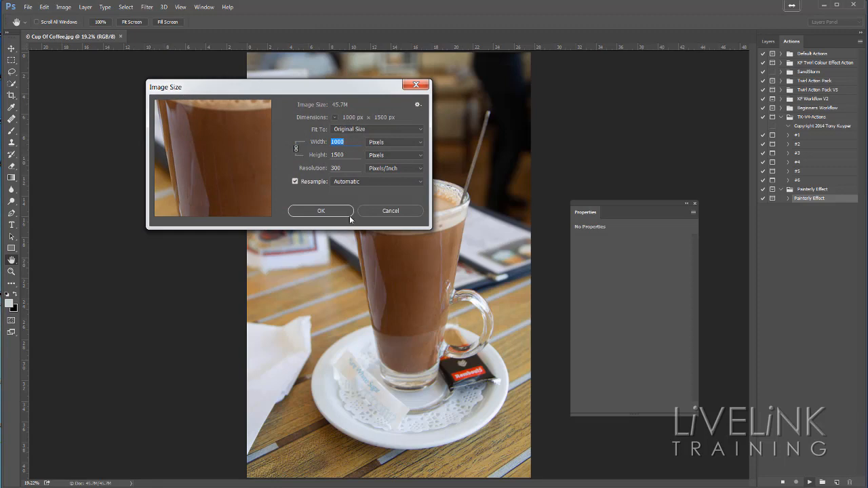
left_click_drag(346, 155, 330, 154)
type("1000")
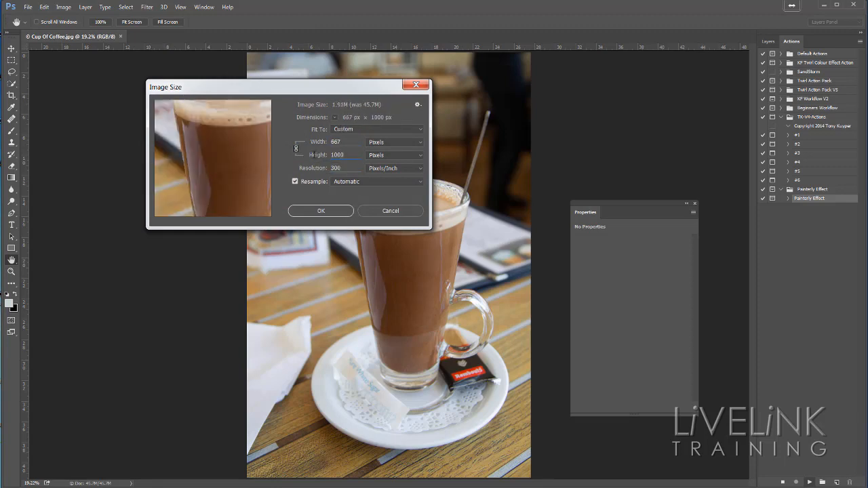
left_click(326, 210)
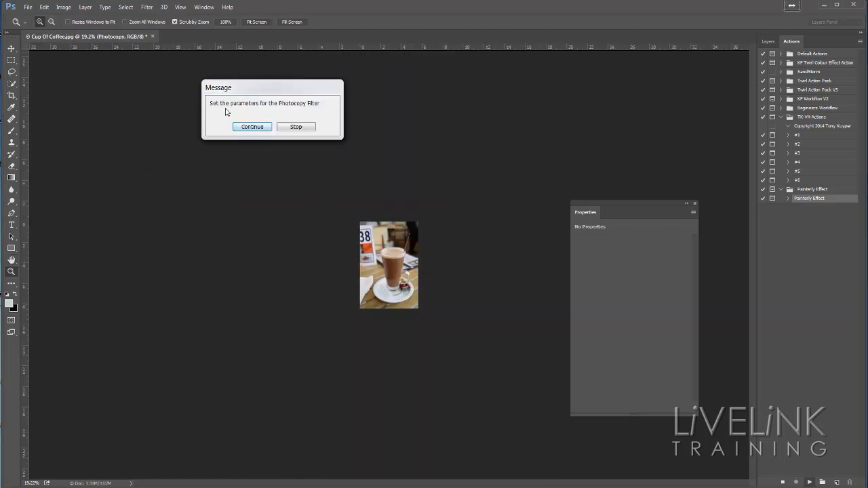
Step: Continue the action, applying Photocopy with detail 1 and darkness 50, and Palette Knife with stroke size 33, stroke detail 3 and softness 5
left_click(249, 129)
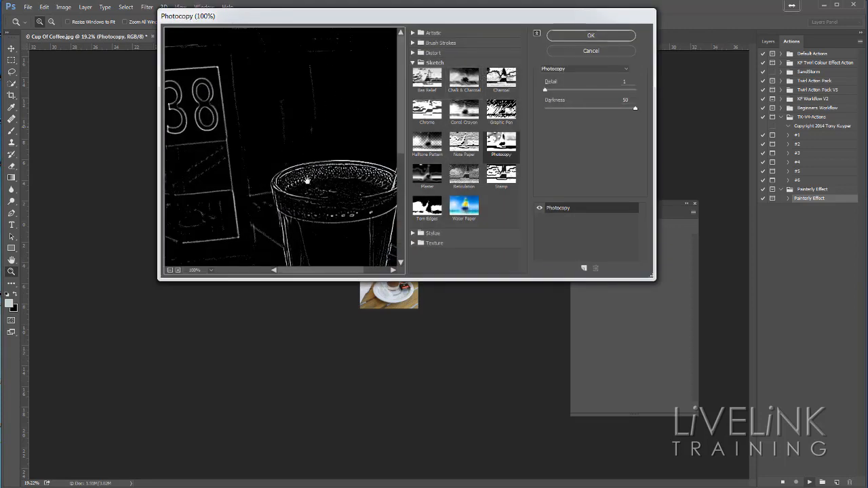
left_click(591, 38)
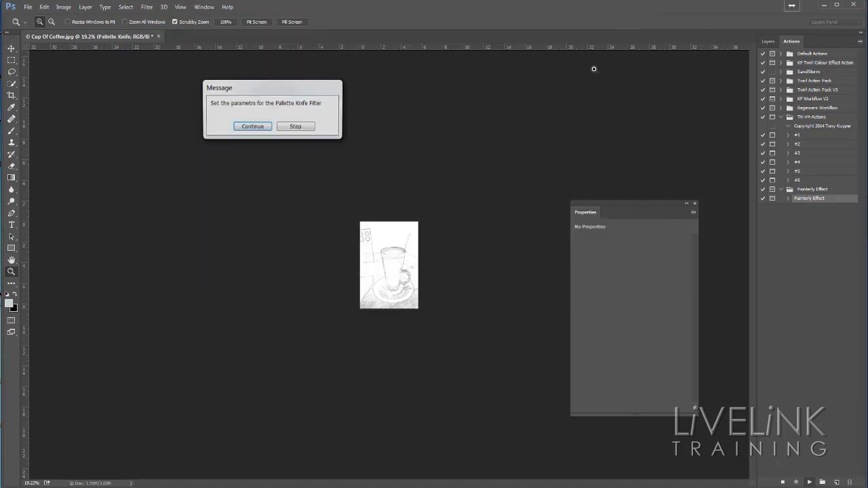
left_click(247, 126)
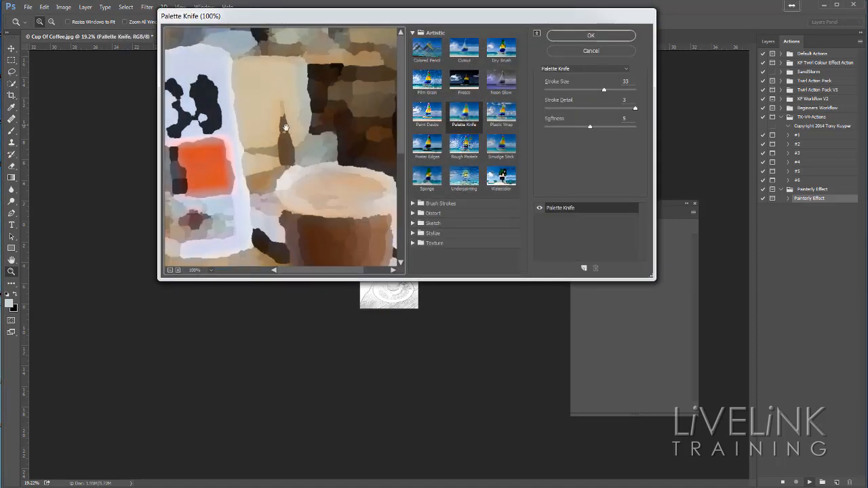
left_click(593, 34)
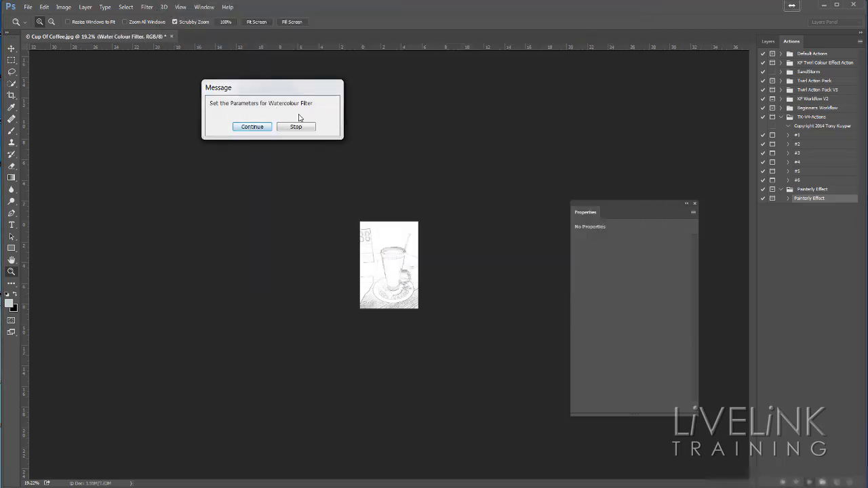
Step: Apply the action's two Watercolor filters, first with brush detail 7, shadow 0, texture 1, and again with brush detail 3, shadow 1, texture 3
left_click(251, 127)
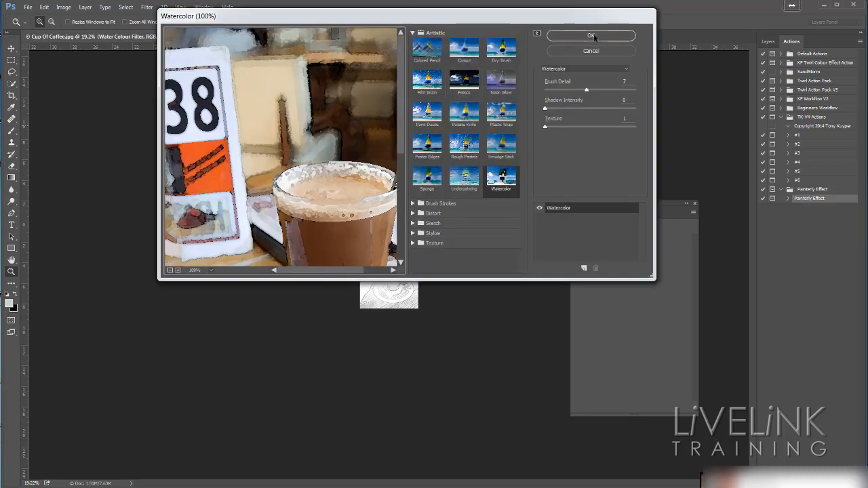
left_click(594, 35)
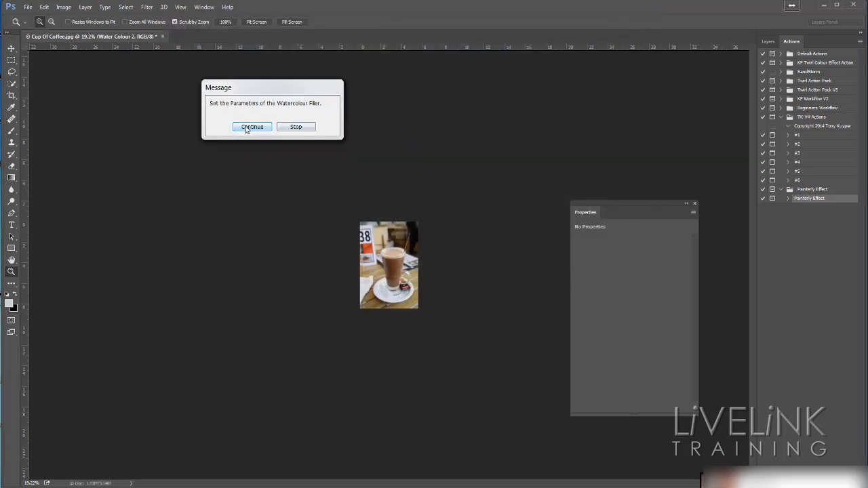
left_click(250, 127)
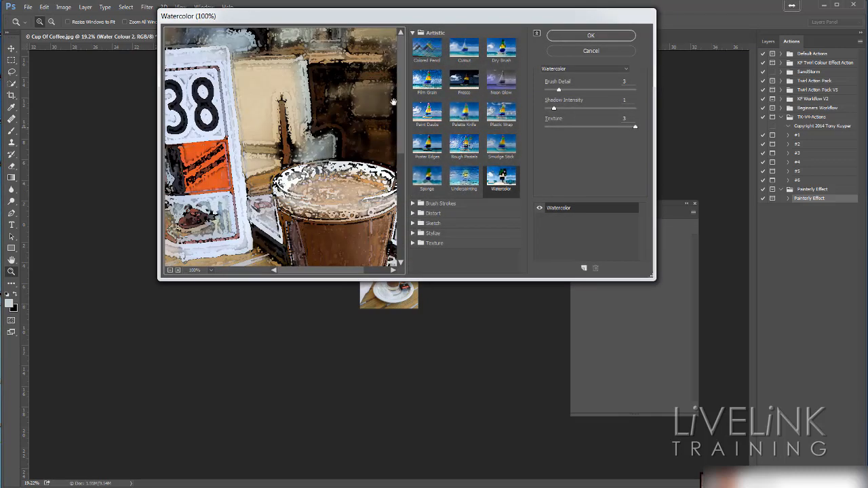
left_click(591, 36)
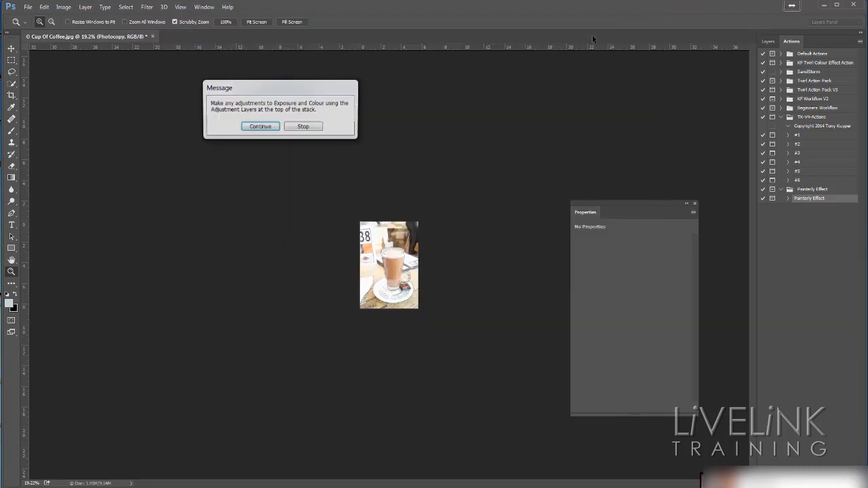
Step: Finish the action past its exposure and colour message, show the layer stack and enlarge the coffee cup image to 66.7% for inspection
left_click(263, 129)
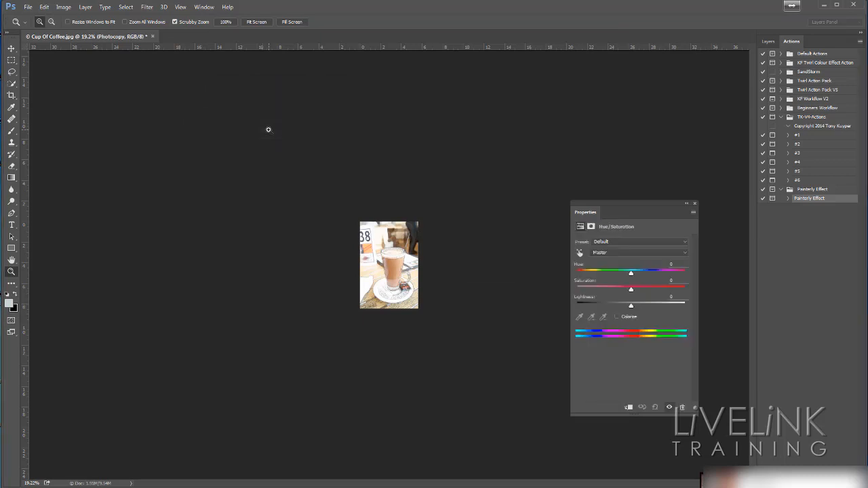
left_click(768, 41)
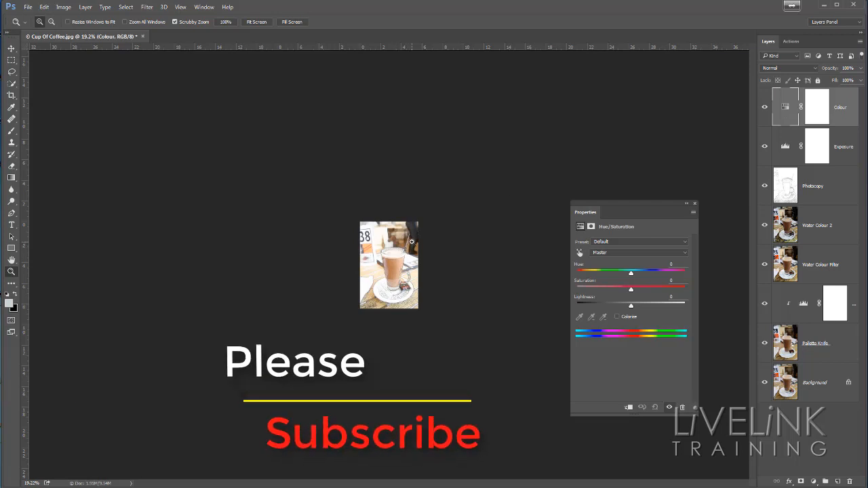
left_click(411, 241)
left_click(411, 241)
left_click(411, 241)
left_click(412, 242)
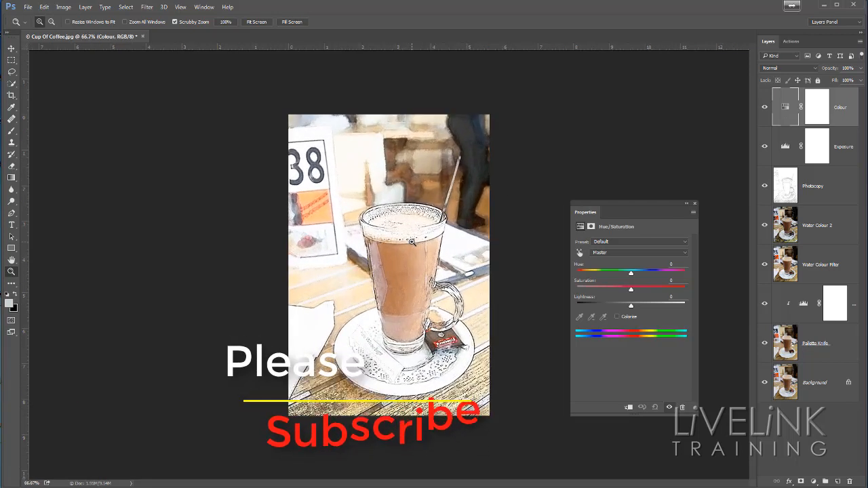